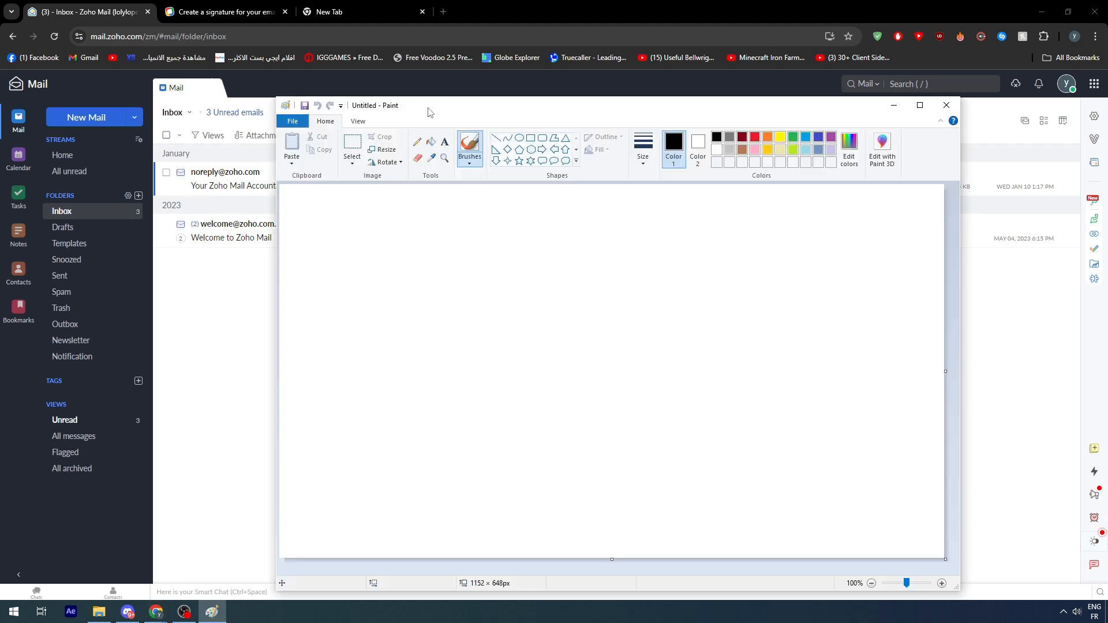
# Step: Sketch a freehand signature in black brush strokes on the blank Paint canvas
pyautogui.moveTo(671, 375)
pyautogui.mouseDown()
pyautogui.moveTo(703, 368)
pyautogui.moveTo(721, 323)
pyautogui.moveTo(722, 408)
pyautogui.mouseUp()
pyautogui.moveTo(673, 285)
pyautogui.mouseDown()
pyautogui.moveTo(634, 319)
pyautogui.moveTo(690, 296)
pyautogui.mouseUp()
pyautogui.moveTo(660, 247); pyautogui.dragTo(680, 394)
pyautogui.moveTo(624, 446)
pyautogui.mouseDown()
pyautogui.moveTo(641, 459)
pyautogui.moveTo(661, 451)
pyautogui.mouseUp()
pyautogui.moveTo(632, 432)
pyautogui.mouseDown()
pyautogui.moveTo(769, 463)
pyautogui.moveTo(800, 431)
pyautogui.moveTo(727, 388)
pyautogui.moveTo(790, 439)
pyautogui.moveTo(873, 439)
pyautogui.moveTo(722, 419)
pyautogui.mouseUp()
pyautogui.click(789, 449)
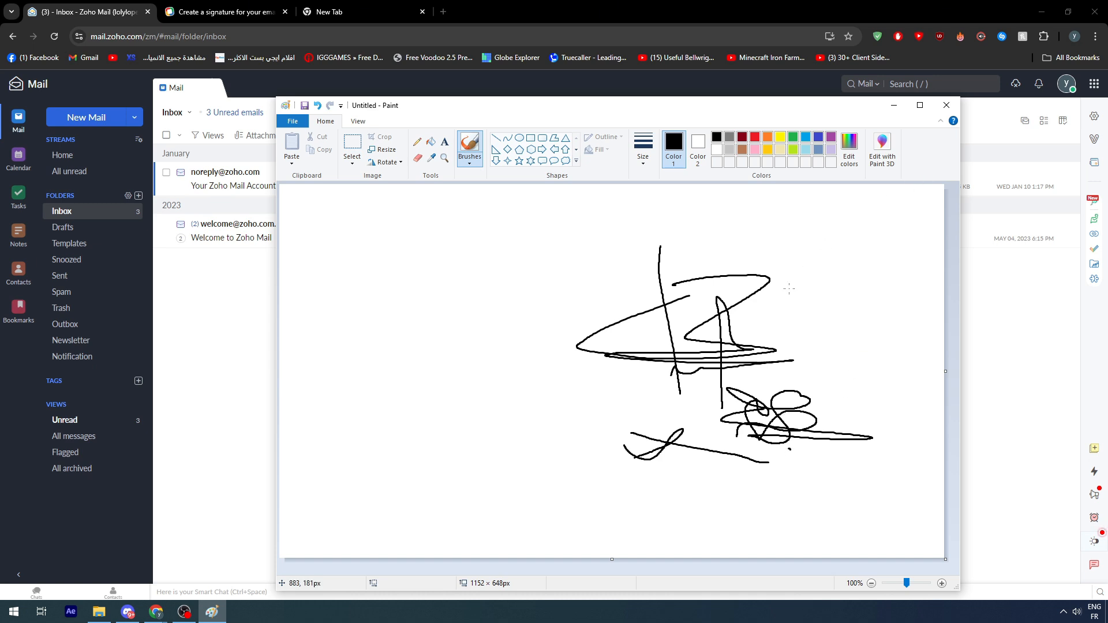
# Step: Undo all the signature brush strokes and close Paint without saving the drawing
pyautogui.hotkey('ctrl', 'z')
pyautogui.hotkey('ctrl', 'z')
pyautogui.hotkey('ctrl', 'z')
pyautogui.hotkey('ctrl', 'z')
pyautogui.hotkey('ctrl', 'z')
pyautogui.hotkey('ctrl', 'z')
pyautogui.hotkey('ctrl', 'z')
pyautogui.hotkey('ctrl', 'z')
pyautogui.hotkey('ctrl', 'z')
pyautogui.hotkey('ctrl', 'z')
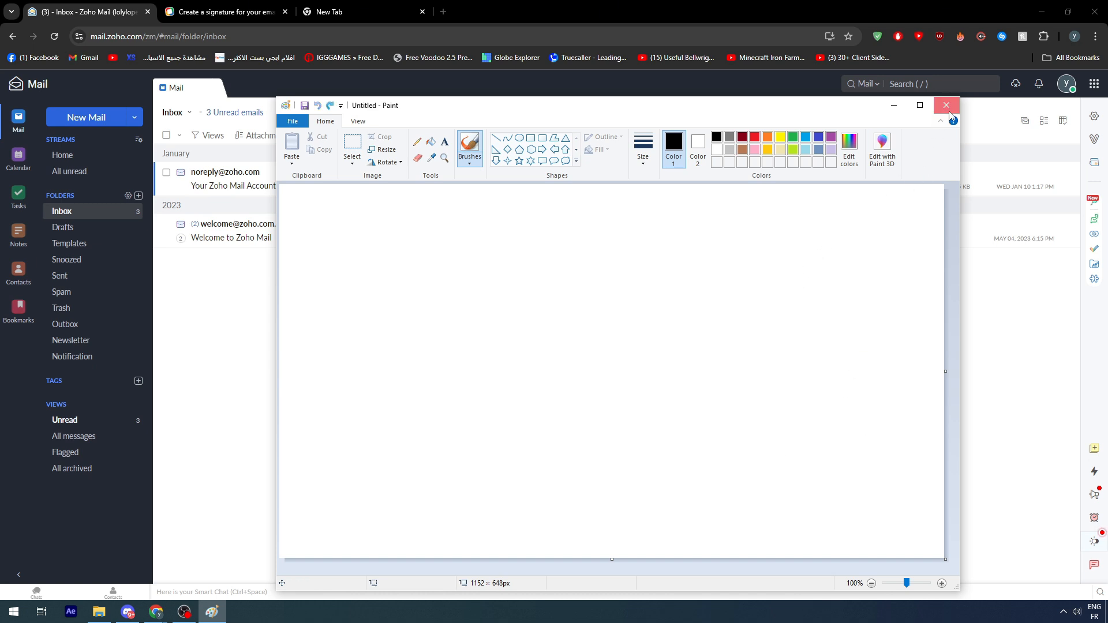
pyautogui.click(949, 108)
pyautogui.click(639, 351)
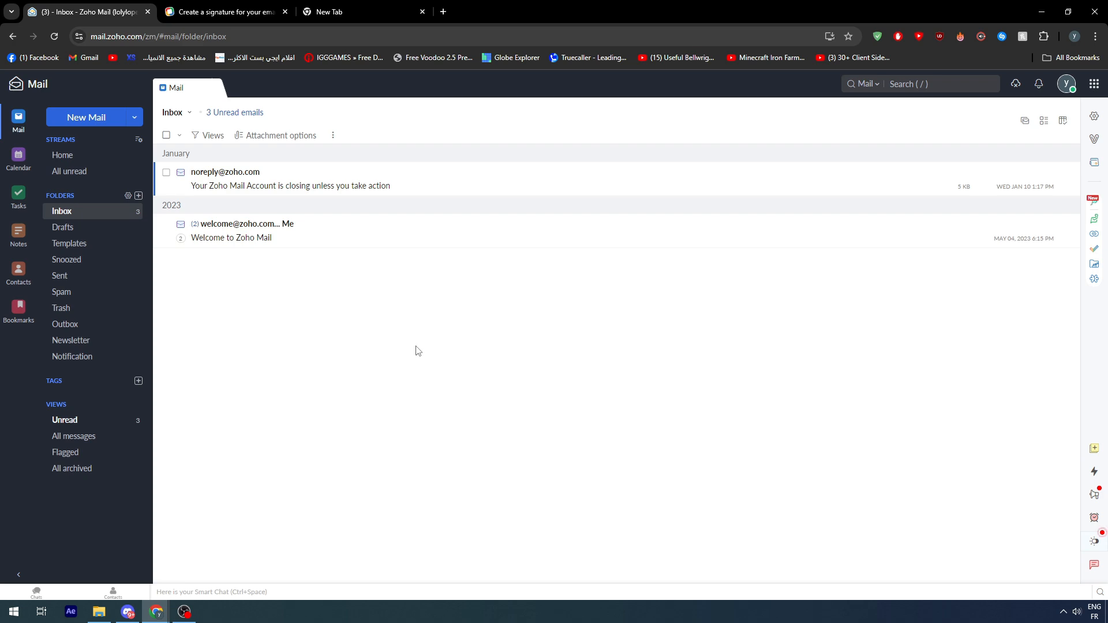
# Step: Read the Zoho Mail help article's introduction to signatures and its instructions for creating and adding them
pyautogui.hotkey('ctrl', 'Tab')
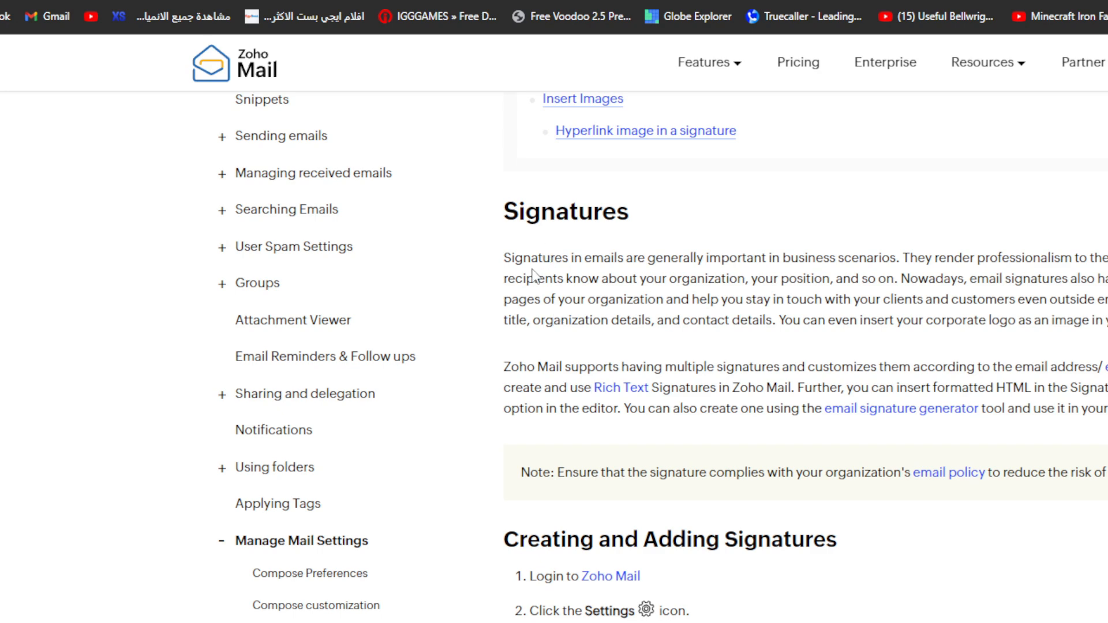
pyautogui.scroll(-1, 560, 268)
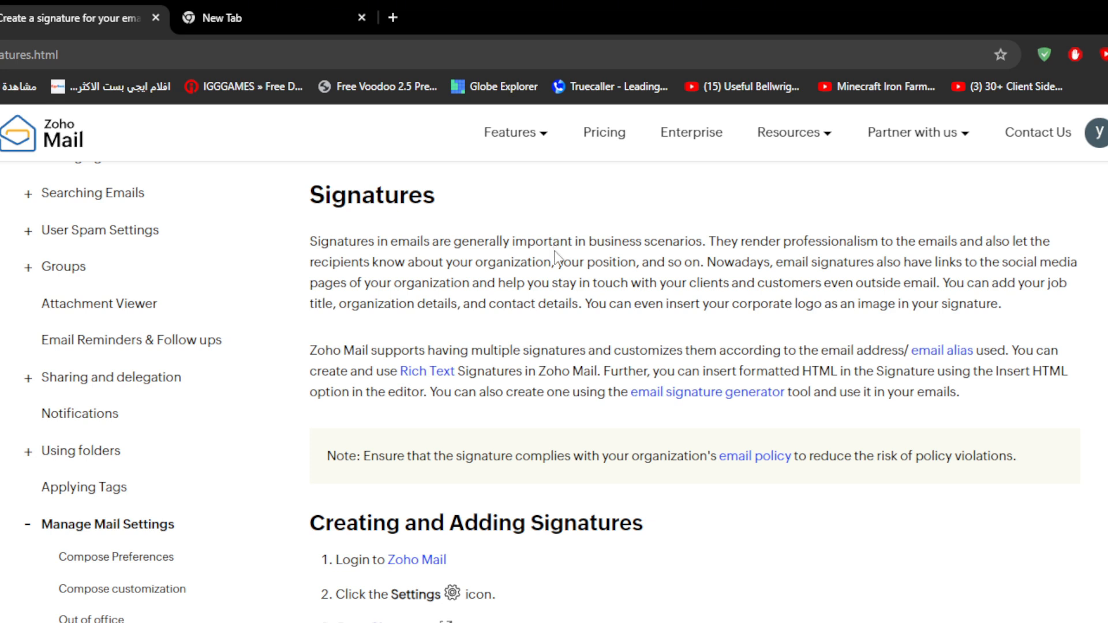
pyautogui.scroll(-1, 556, 258)
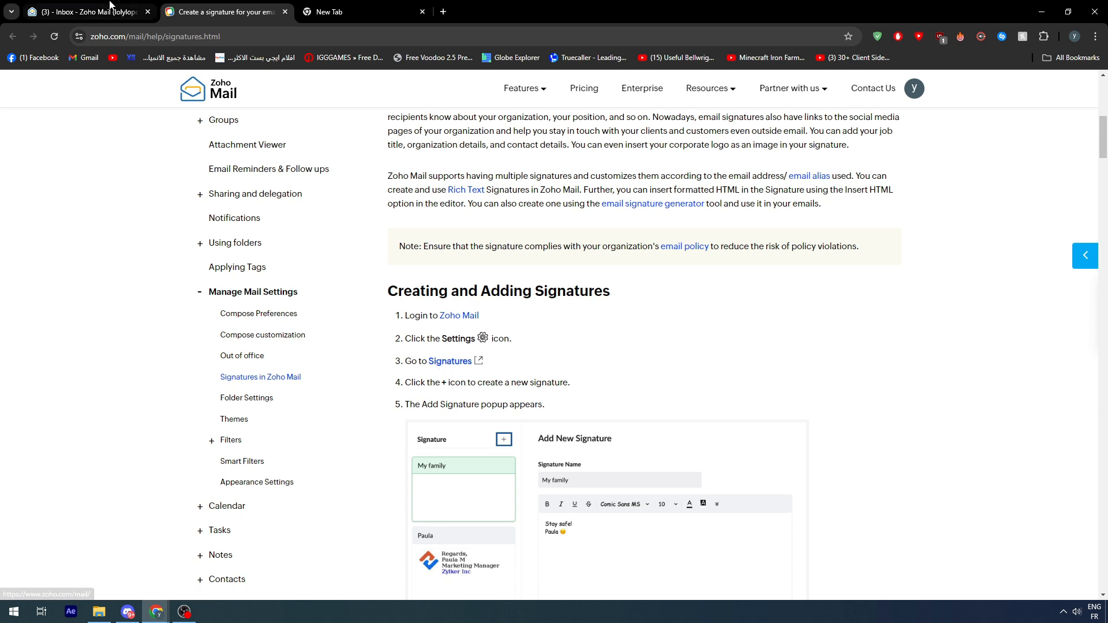
pyautogui.click(109, 7)
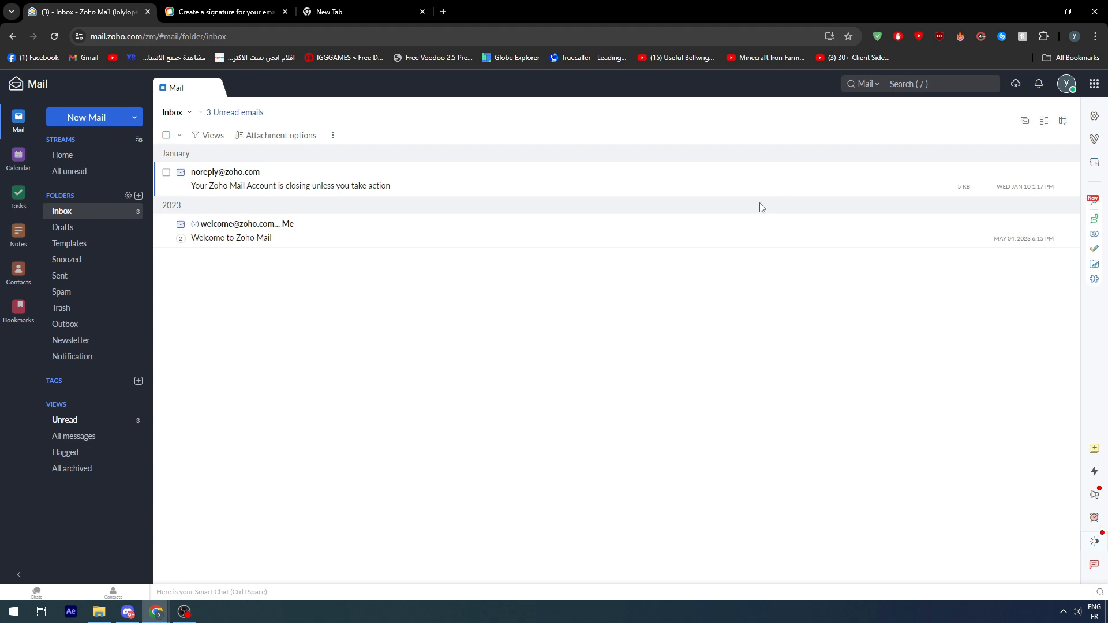
pyautogui.click(217, 9)
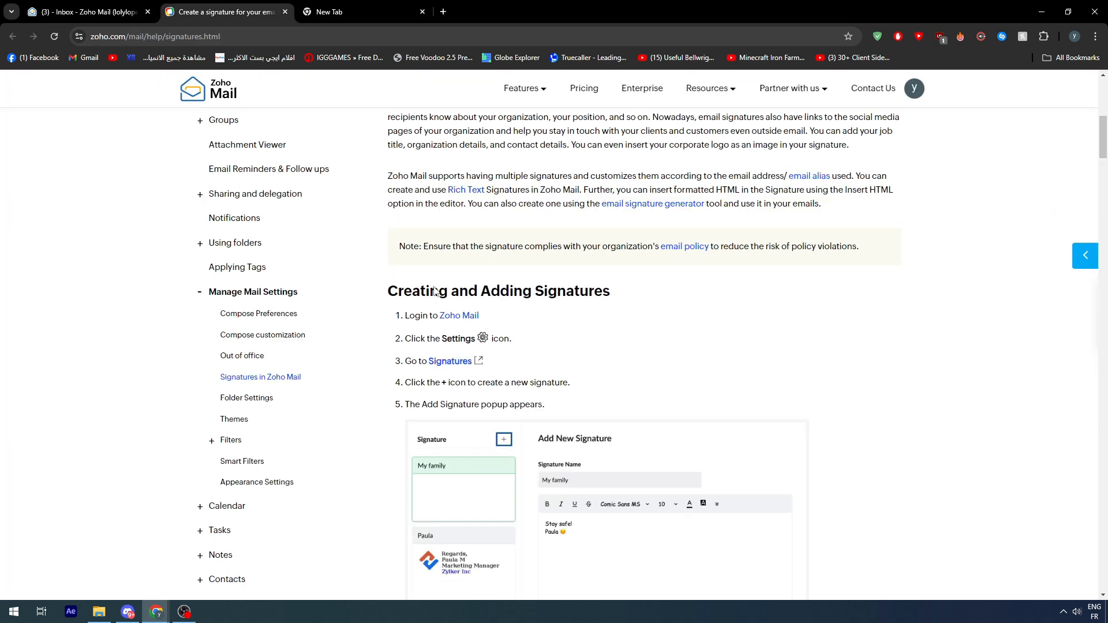
# Step: Open the Zoho Mail signature settings through the help article's link and close the old inbox tab
pyautogui.click(463, 362)
pyautogui.moveTo(358, 10); pyautogui.dragTo(222, 5)
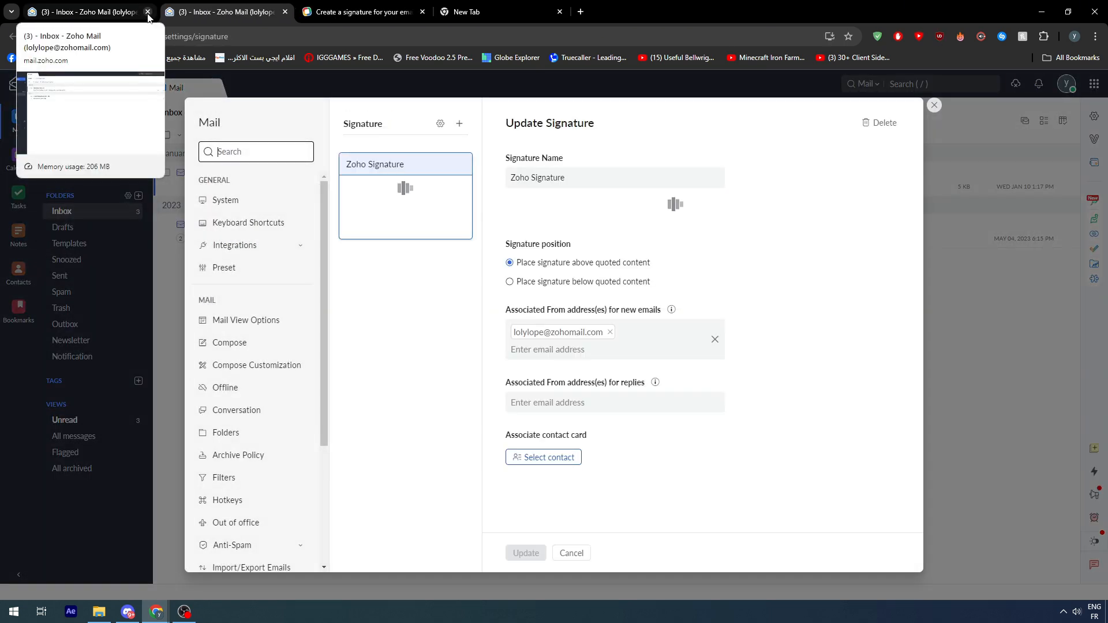
pyautogui.click(148, 12)
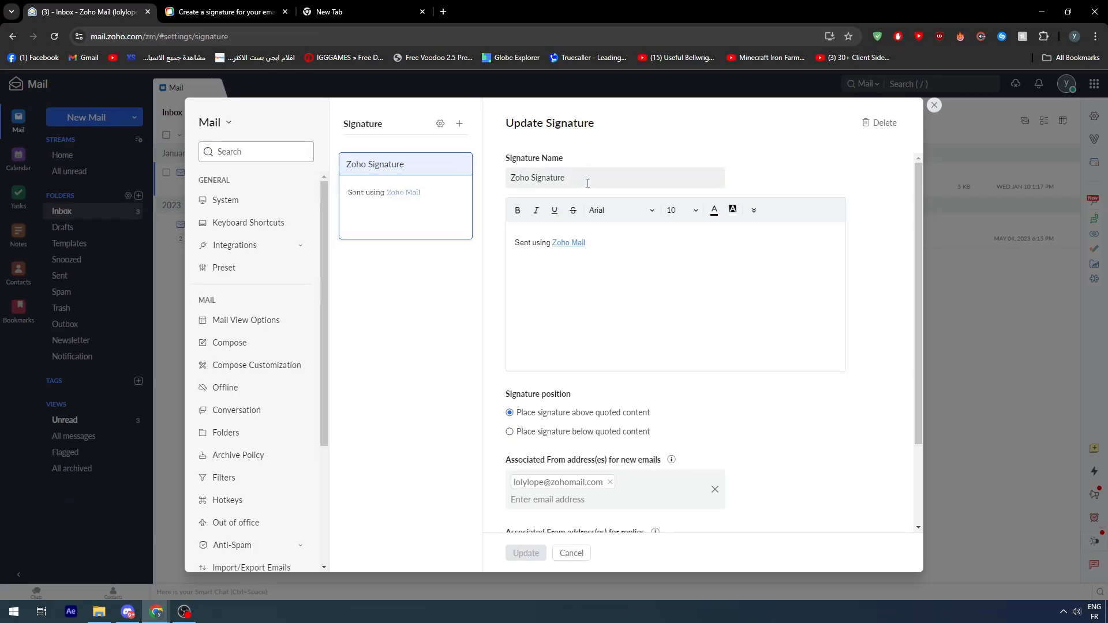
pyautogui.moveTo(587, 182); pyautogui.dragTo(467, 182)
pyautogui.click(601, 144)
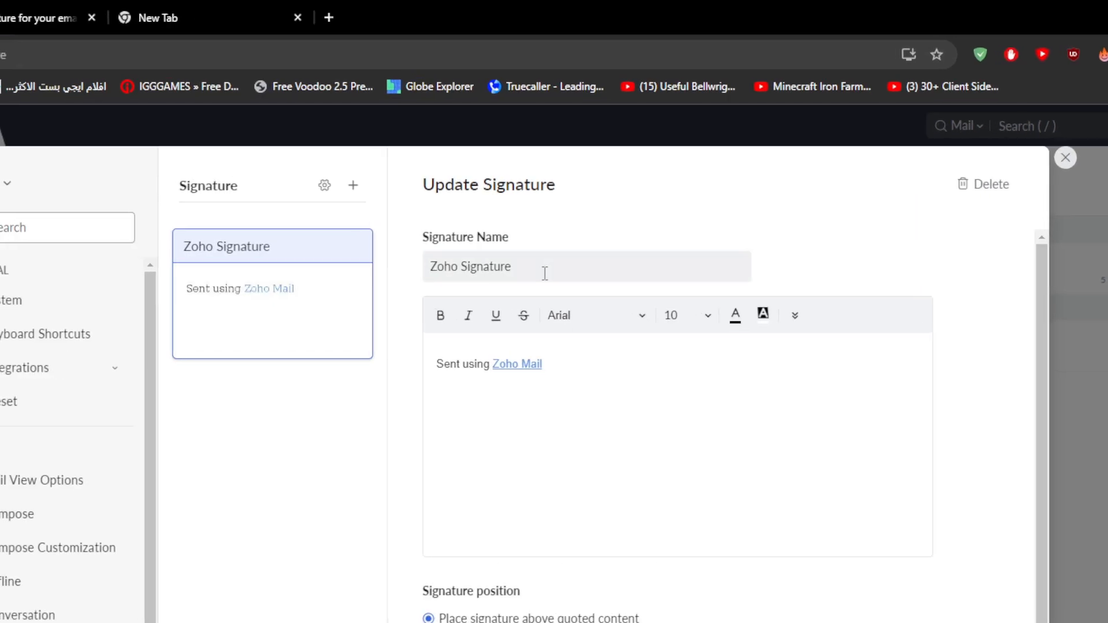
pyautogui.moveTo(545, 273); pyautogui.dragTo(429, 273)
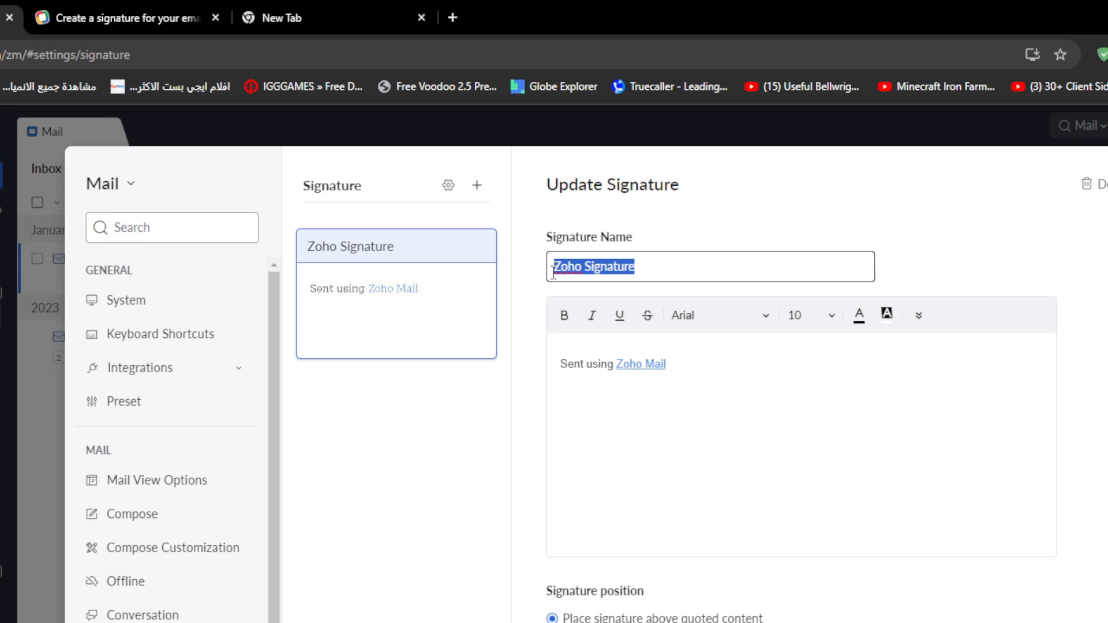
pyautogui.click(577, 239)
pyautogui.click(652, 226)
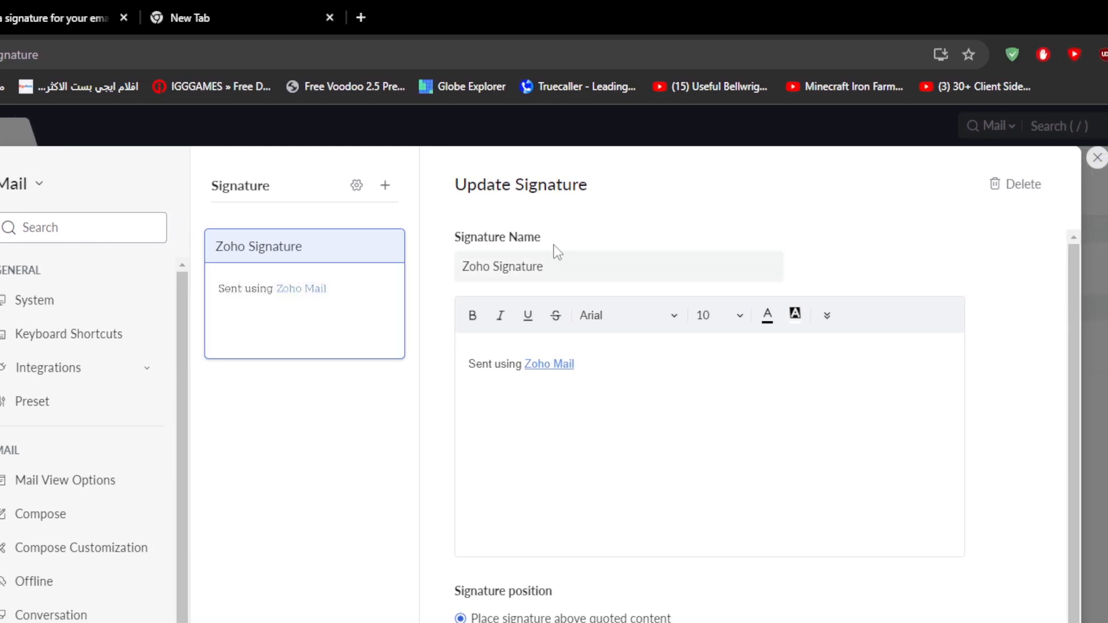
# Step: Rename the existing Zoho Signature to the sender's first name followed by "ZOHO"
pyautogui.moveTo(557, 267); pyautogui.dragTo(423, 277)
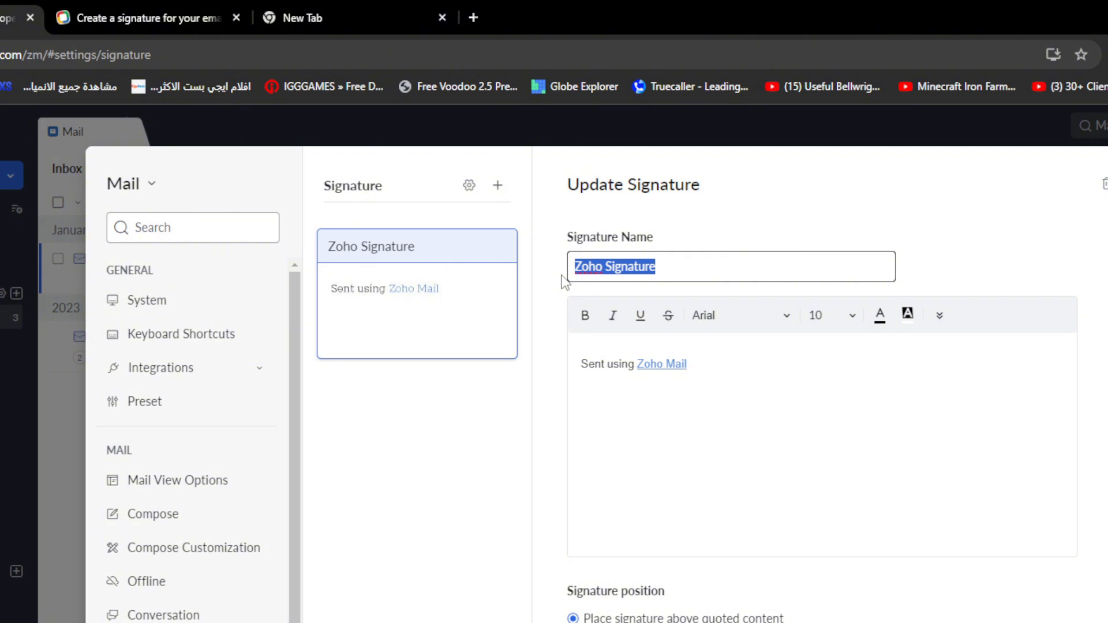
pyautogui.click(606, 238)
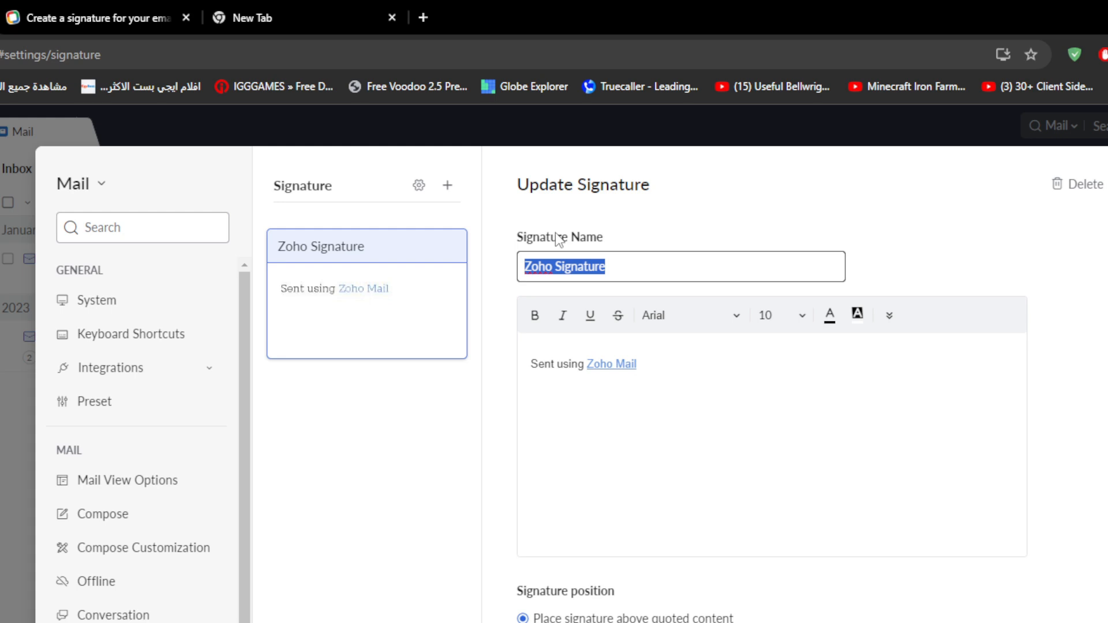
pyautogui.write('jacob')
pyautogui.press('BackSpace')
pyautogui.press('BackSpace')
pyautogui.press('BackSpace')
pyautogui.press('BackSpace')
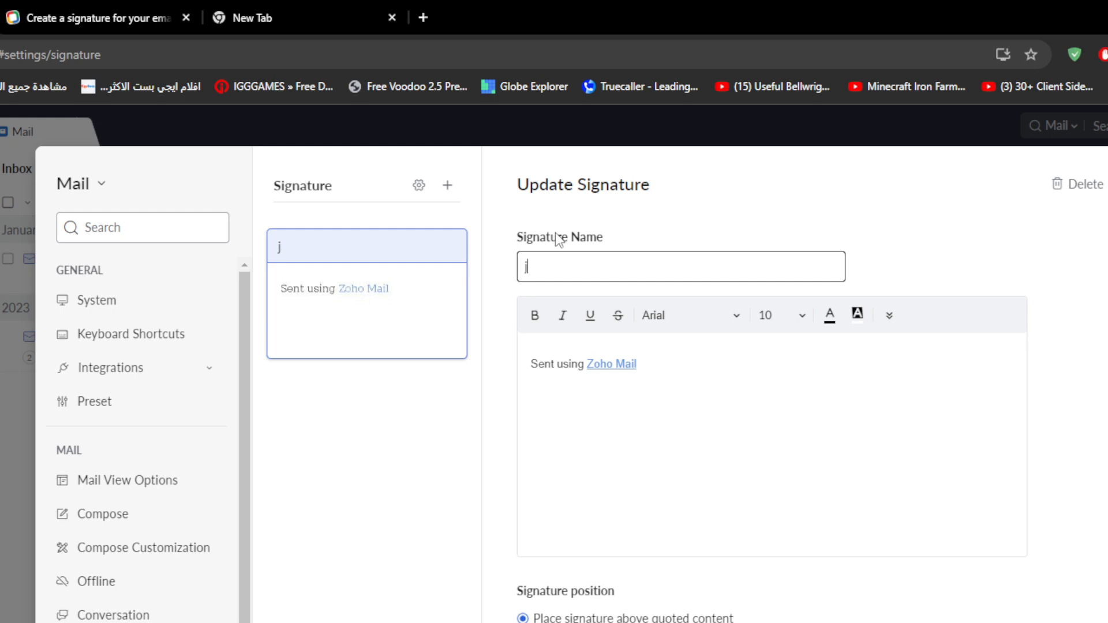
pyautogui.press('BackSpace')
pyautogui.write('JA')
pyautogui.press('BackSpace')
pyautogui.write('acob ZOHO')
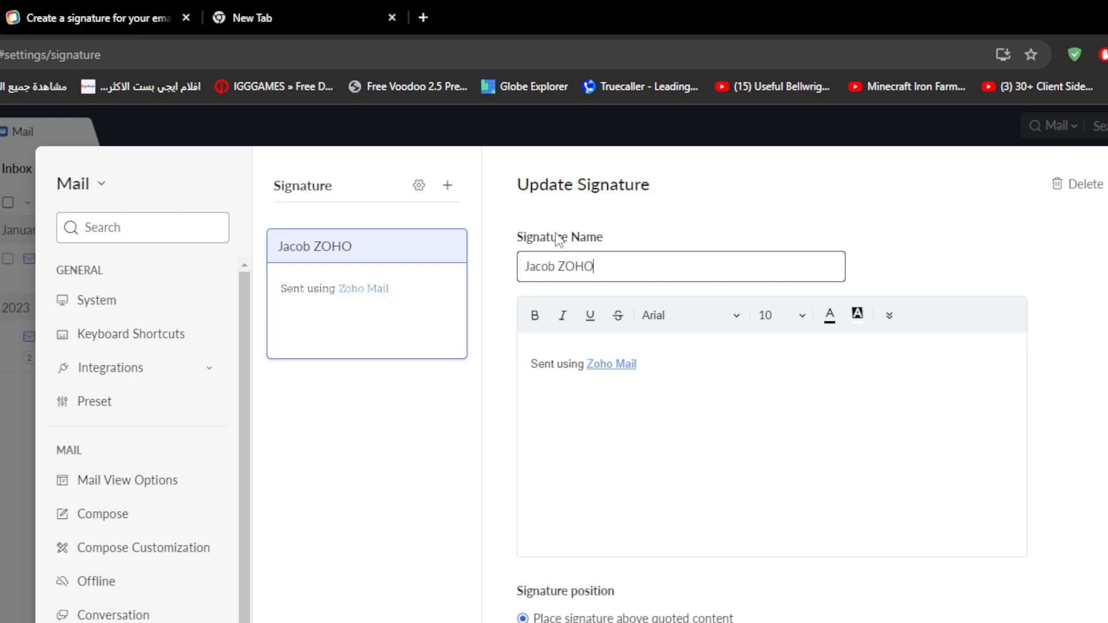
pyautogui.click(562, 213)
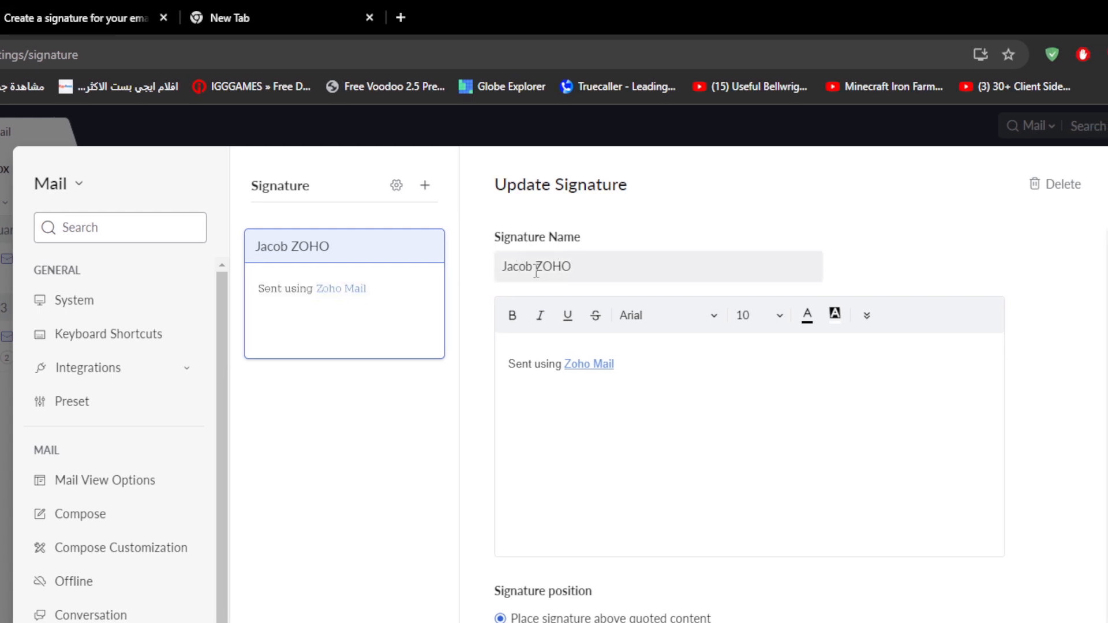
pyautogui.moveTo(549, 270)
pyautogui.mouseDown()
pyautogui.moveTo(512, 268)
pyautogui.moveTo(537, 270)
pyautogui.mouseUp()
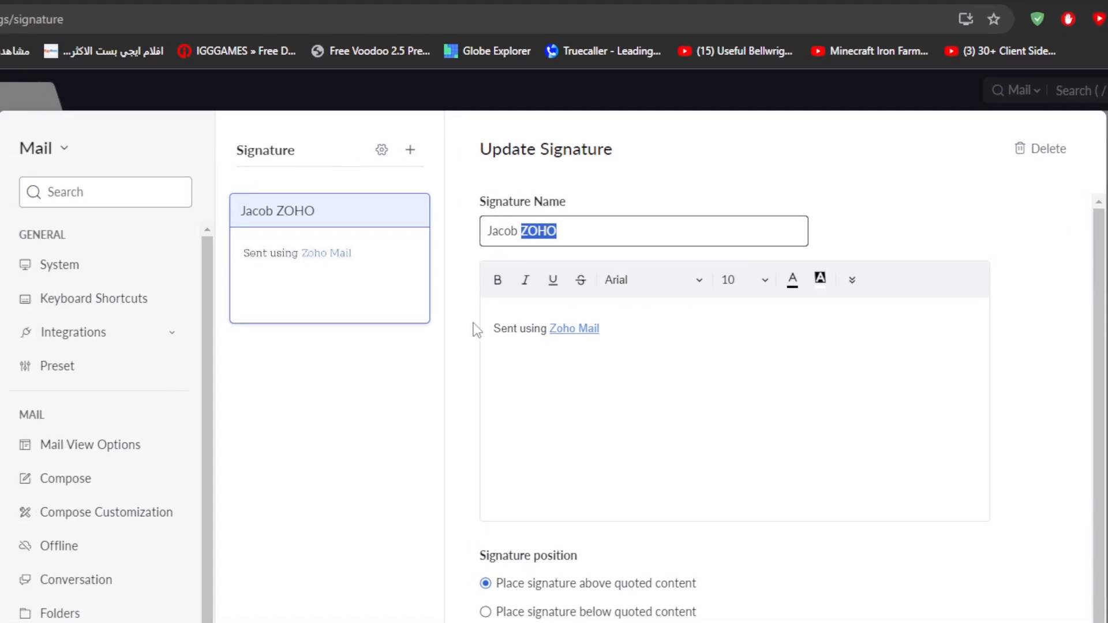
pyautogui.click(486, 357)
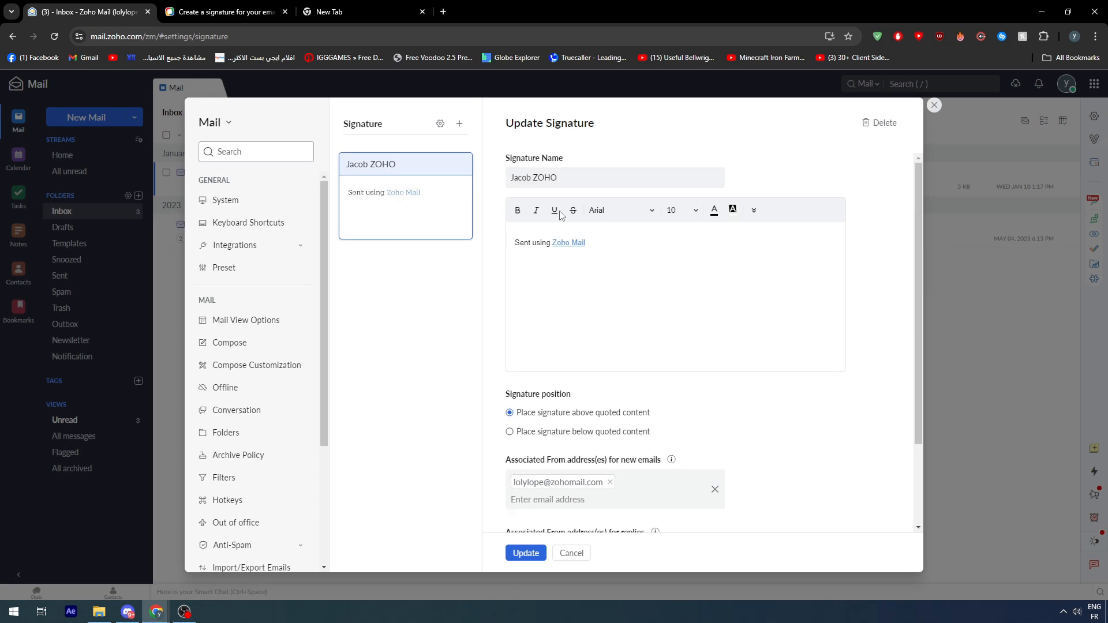
# Step: Clear the signature's body text and replace it with a copy of the signature name
pyautogui.scroll(-3, 596, 262)
pyautogui.scroll(2, 594, 259)
pyautogui.hotkey('ctrl', 'a')
pyautogui.press('BackSpace')
pyautogui.moveTo(593, 183); pyautogui.dragTo(465, 168)
pyautogui.hotkey('ctrl', 'c')
pyautogui.click(524, 243)
pyautogui.hotkey('ctrl', 'v')
pyautogui.moveTo(576, 241); pyautogui.dragTo(515, 242)
pyautogui.hotkey('ctrl', 'b')
pyautogui.click(463, 275)
pyautogui.click(576, 282)
pyautogui.hotkey('ctrl', 'z')
# Step: Make only the word "ZOHO" bold in the signature's name line
pyautogui.moveTo(561, 244); pyautogui.dragTo(536, 247)
pyautogui.hotkey('ctrl', 'b')
pyautogui.click(462, 267)
pyautogui.click(586, 244)
pyautogui.write('www.Zoho.com')
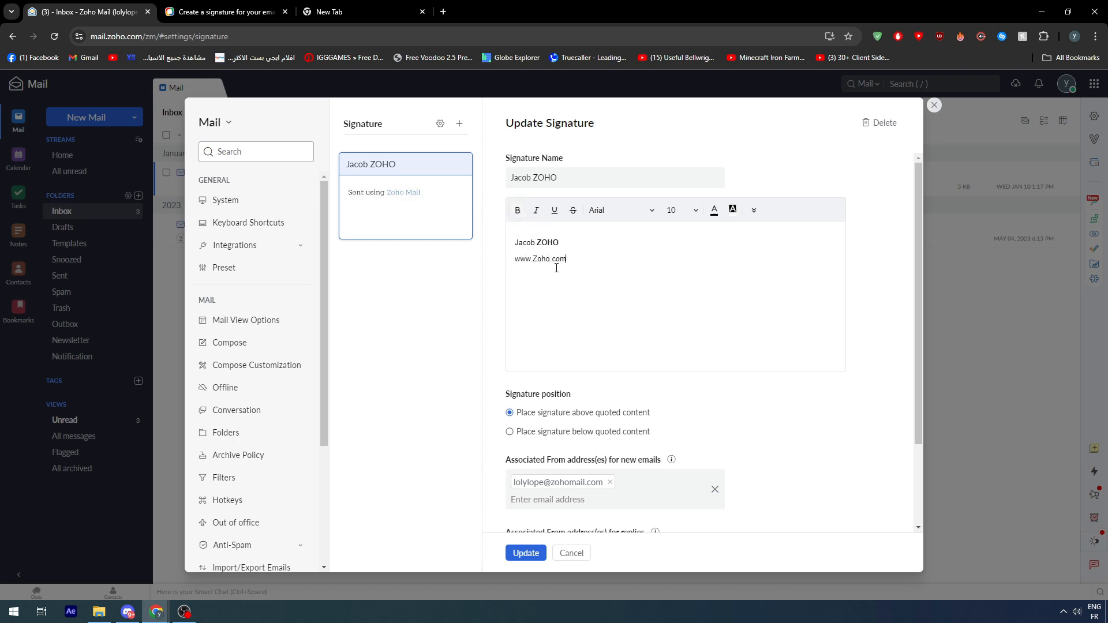
pyautogui.press('Return')
pyautogui.write('+13333333333')
pyautogui.press('Left')
pyautogui.press('Left')
pyautogui.press('Left')
pyautogui.press('Left')
pyautogui.press('Left')
pyautogui.press('Left')
pyautogui.press('Left')
pyautogui.scroll(-2, 577, 242)
pyautogui.click(522, 553)
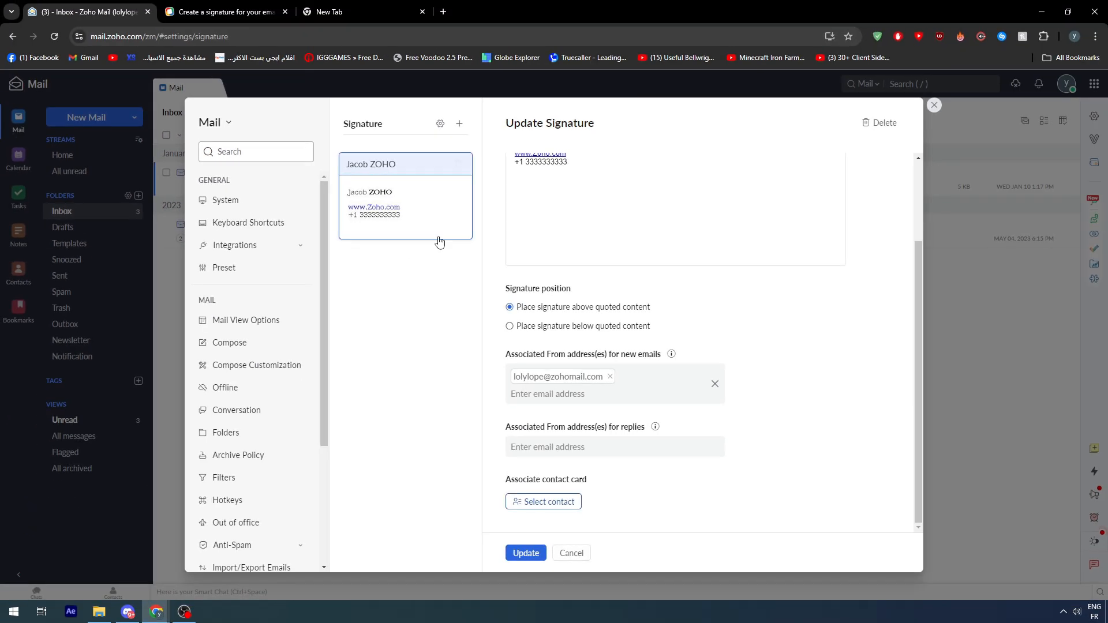
# Step: Set the signature position to below quoted content
pyautogui.scroll(3, 939, 329)
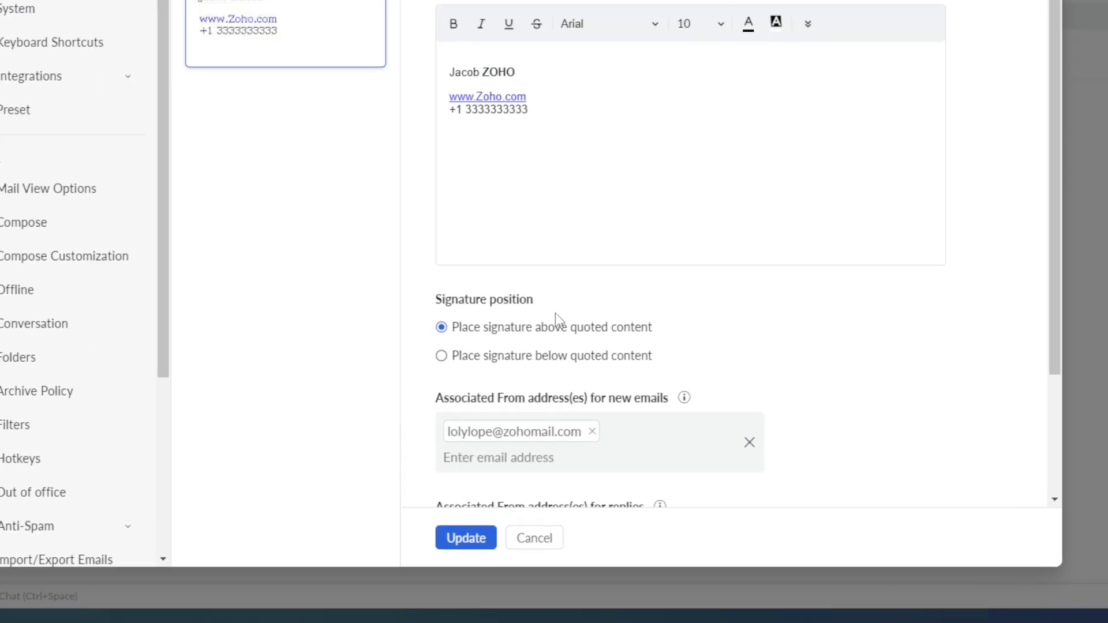
pyautogui.click(516, 364)
pyautogui.scroll(-3, 523, 362)
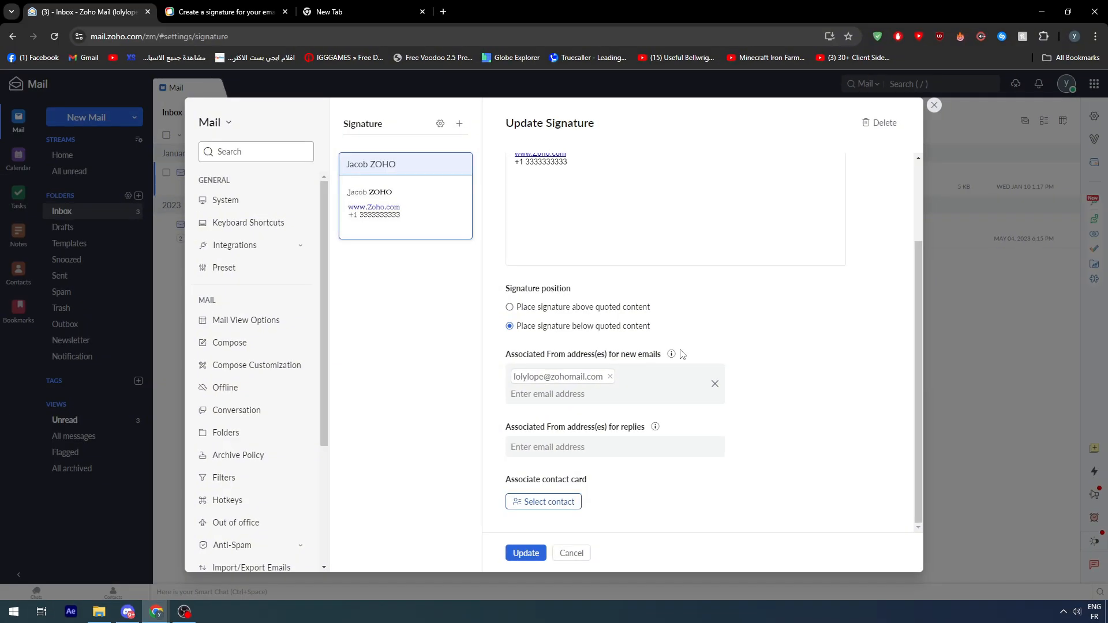
# Step: Check the contacts available for the associated contact card and the signature editor's additional formatting options
pyautogui.click(551, 502)
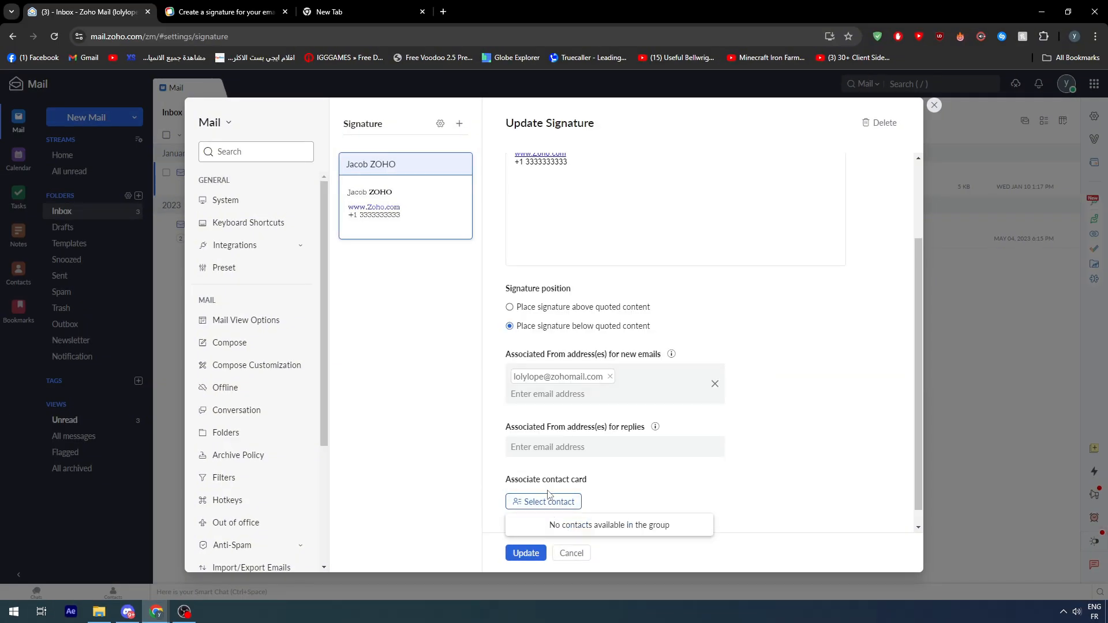
pyautogui.click(635, 502)
pyautogui.scroll(3, 626, 506)
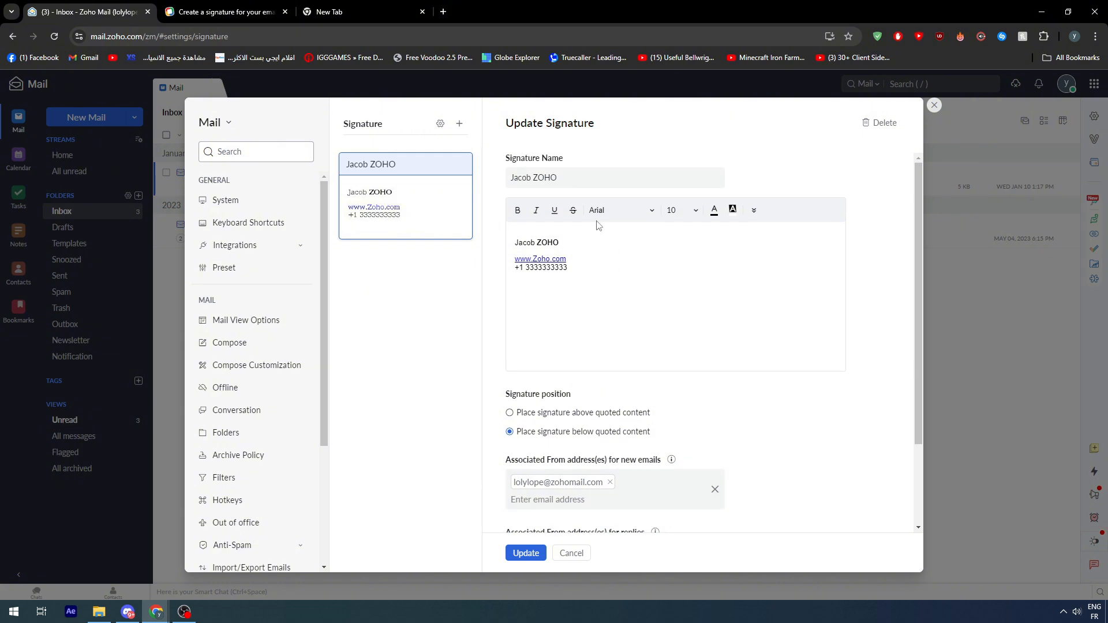
pyautogui.click(754, 211)
pyautogui.click(742, 175)
pyautogui.moveTo(529, 275); pyautogui.dragTo(492, 268)
pyautogui.click(491, 268)
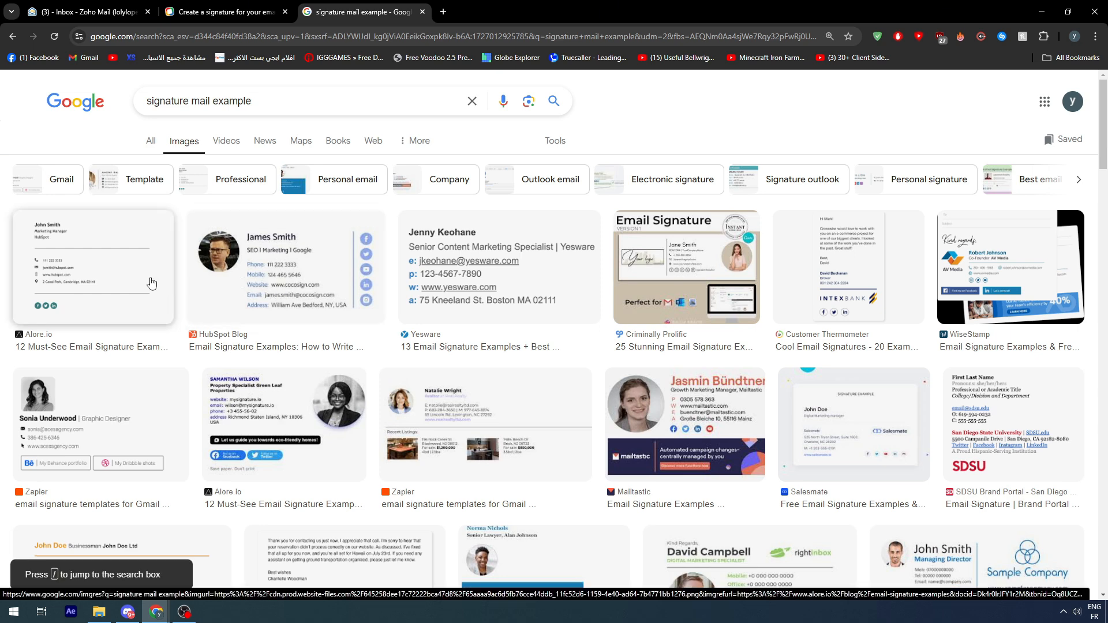
# Step: Browse the Google image results for "signature mail example" and preview the HubSpot Blog, Alore.io and Zapier samples
pyautogui.scroll(-4, 151, 282)
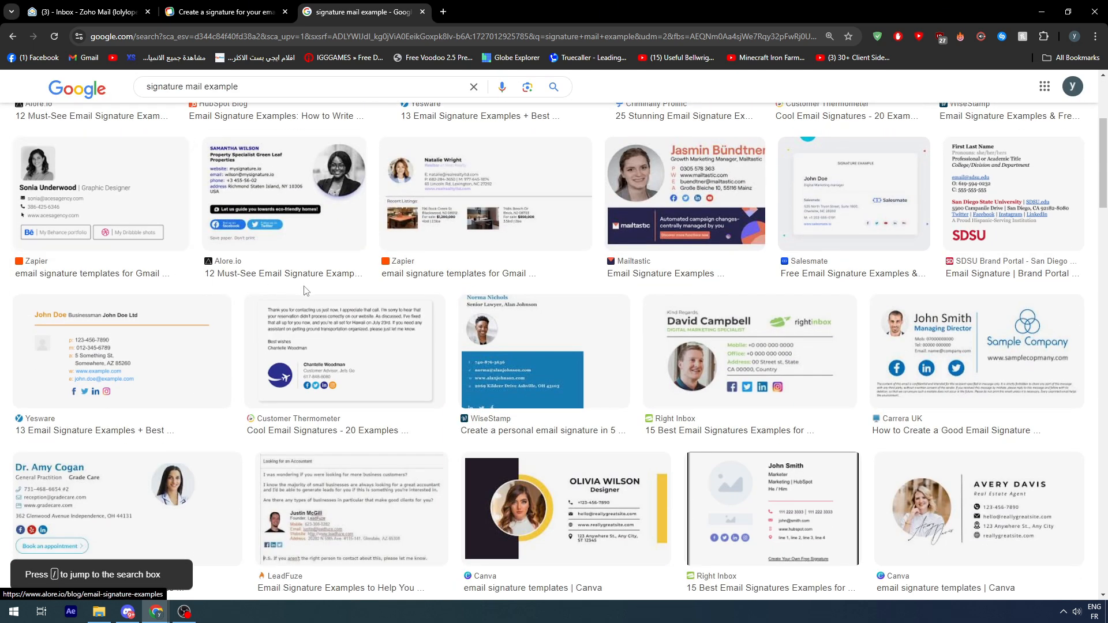
pyautogui.scroll(3, 311, 260)
pyautogui.click(310, 256)
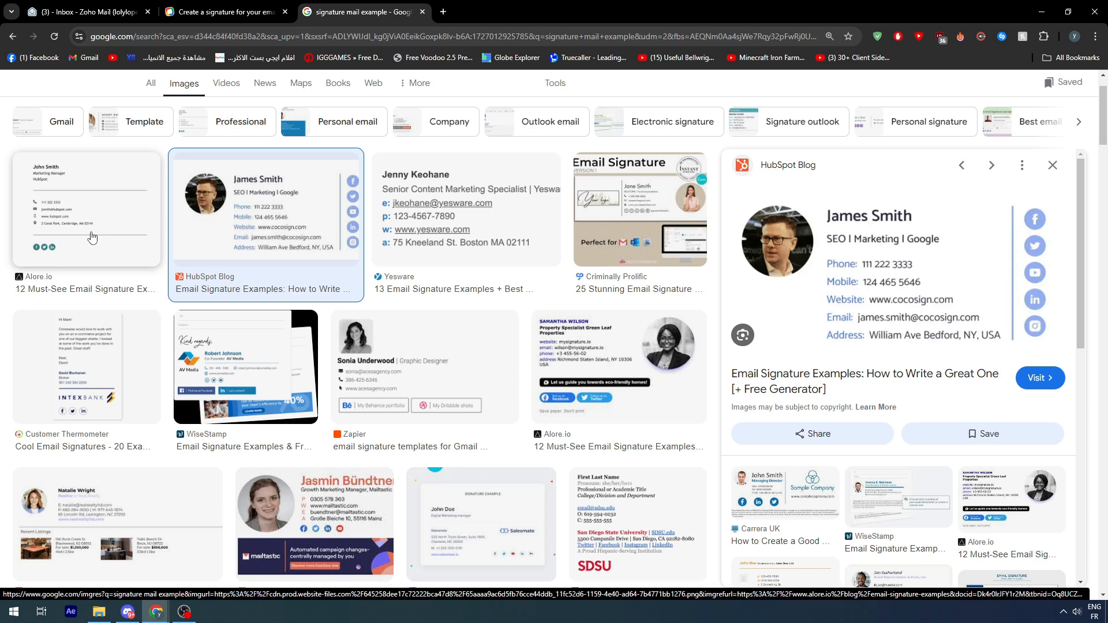
pyautogui.click(618, 370)
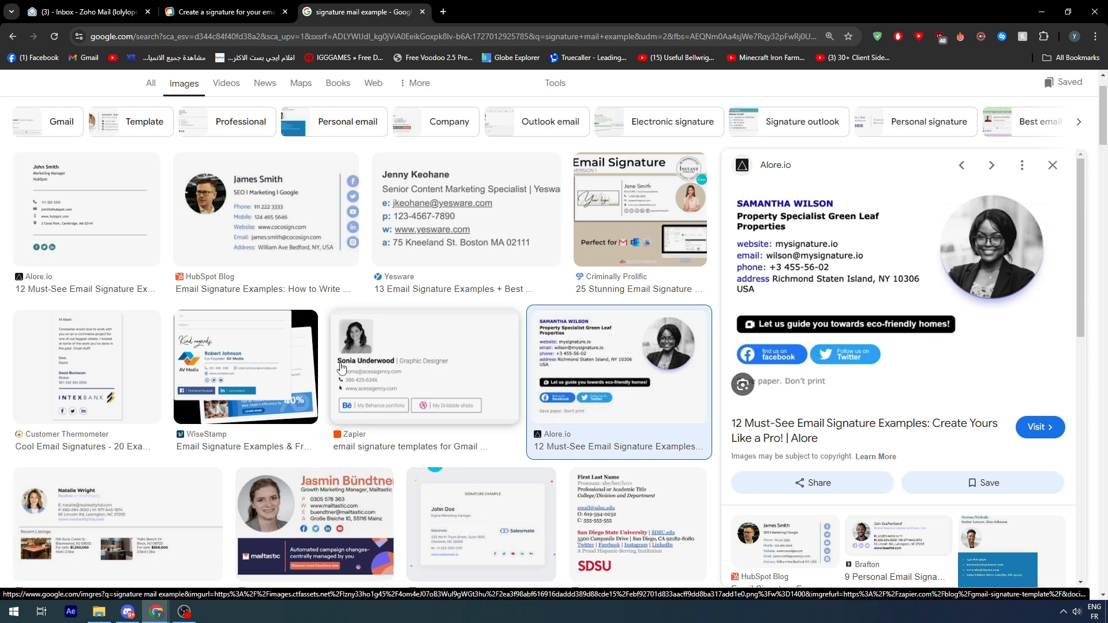
pyautogui.click(401, 370)
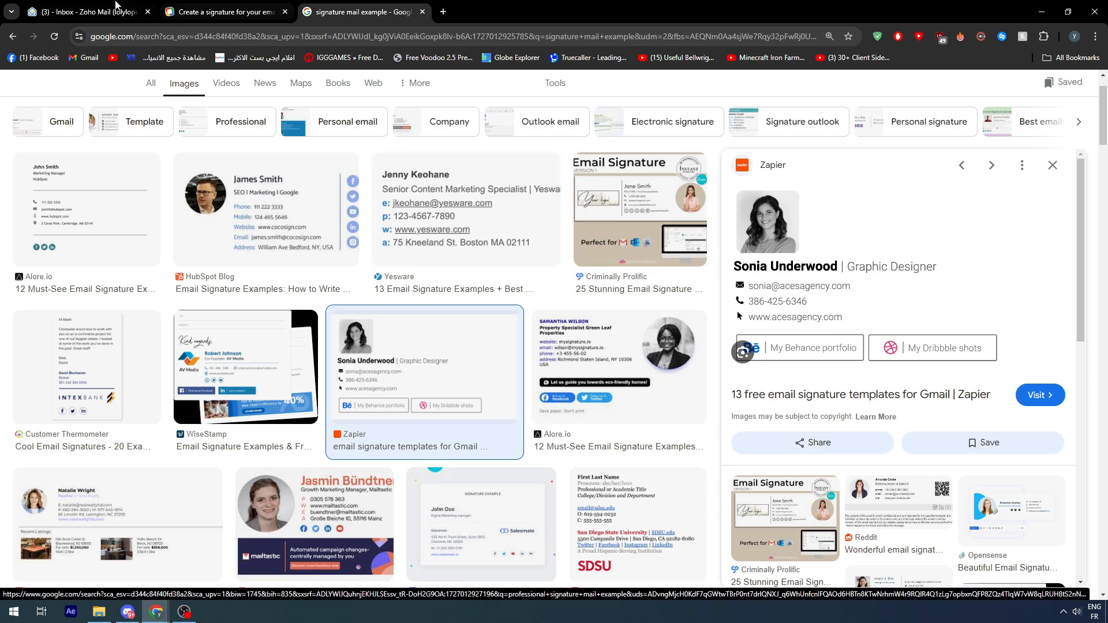
# Step: Return to the Zoho Mail signature editor and make the entire name line bold
pyautogui.click(111, 10)
pyautogui.click(587, 253)
pyautogui.moveTo(563, 243); pyautogui.dragTo(513, 243)
pyautogui.click(517, 210)
pyautogui.click(572, 246)
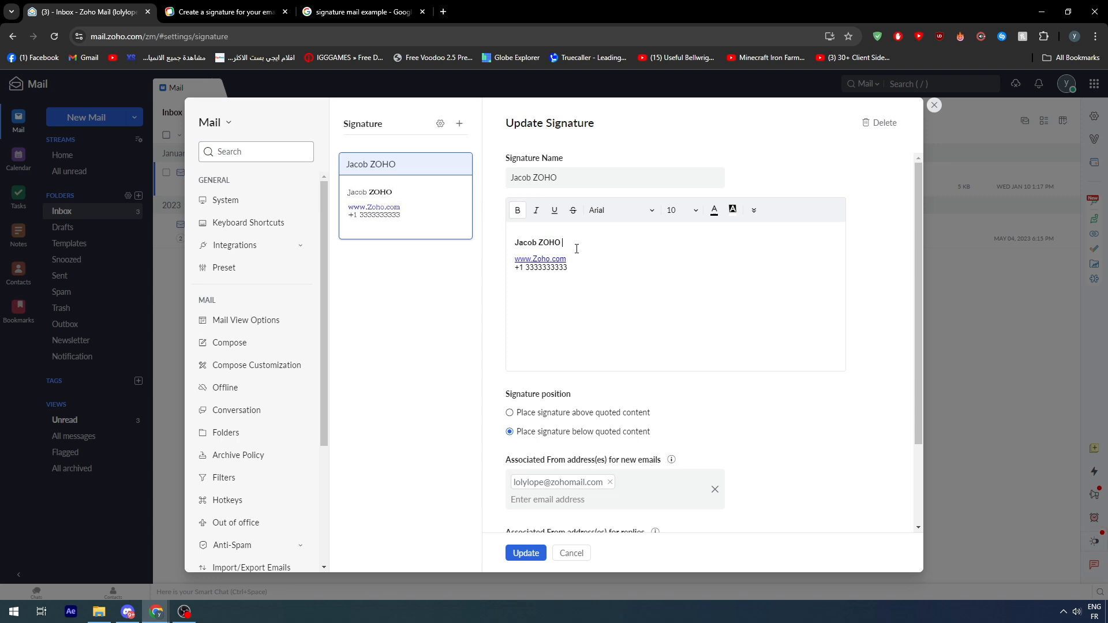
# Step: Append a vertical-line style separator and "ZOHO Corporation" in regular weight after the name on the signature's first line
pyautogui.hotkey('alt', 'shift')
pyautogui.hotkey('alt', 'shift')
pyautogui.hotkey('alt', 'shift')
pyautogui.write('L')
pyautogui.write(' ZOH')
pyautogui.write('O Corporation')
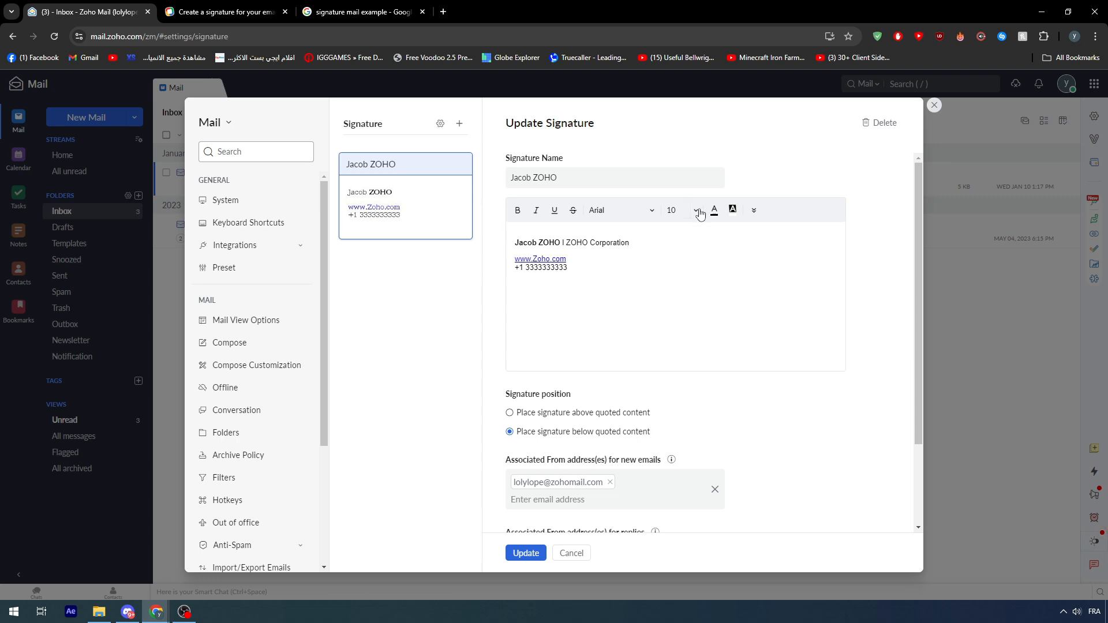
# Step: Delete the website and phone number lines from the signature body
pyautogui.moveTo(581, 261); pyautogui.dragTo(515, 259)
pyautogui.moveTo(609, 278); pyautogui.dragTo(515, 256)
pyautogui.press('BackSpace')
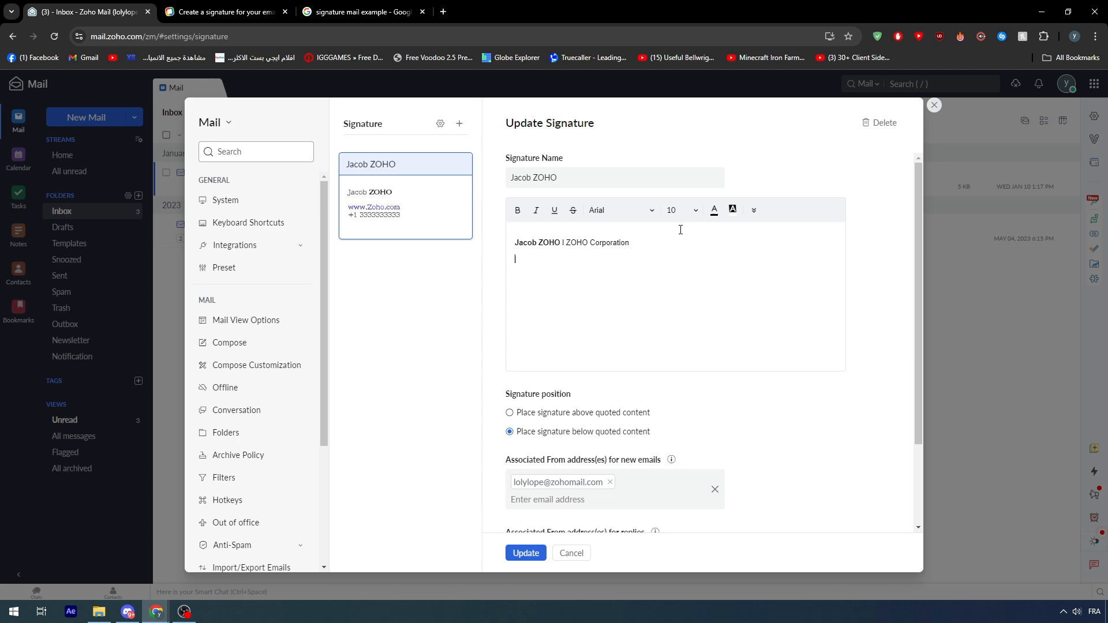
pyautogui.click(754, 210)
pyautogui.click(690, 263)
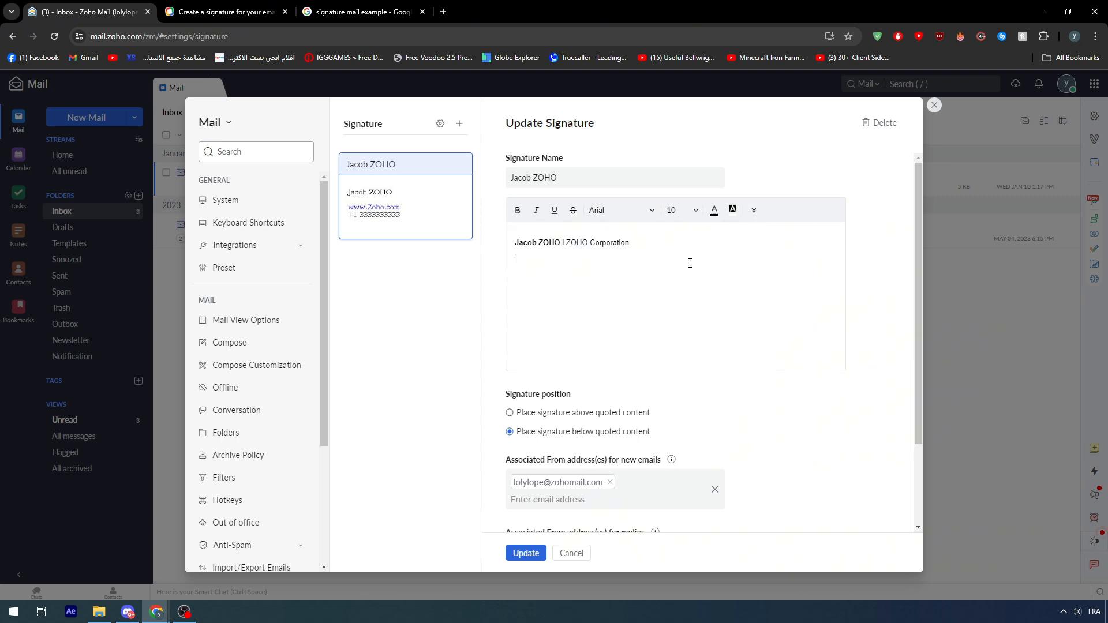
pyautogui.click(754, 210)
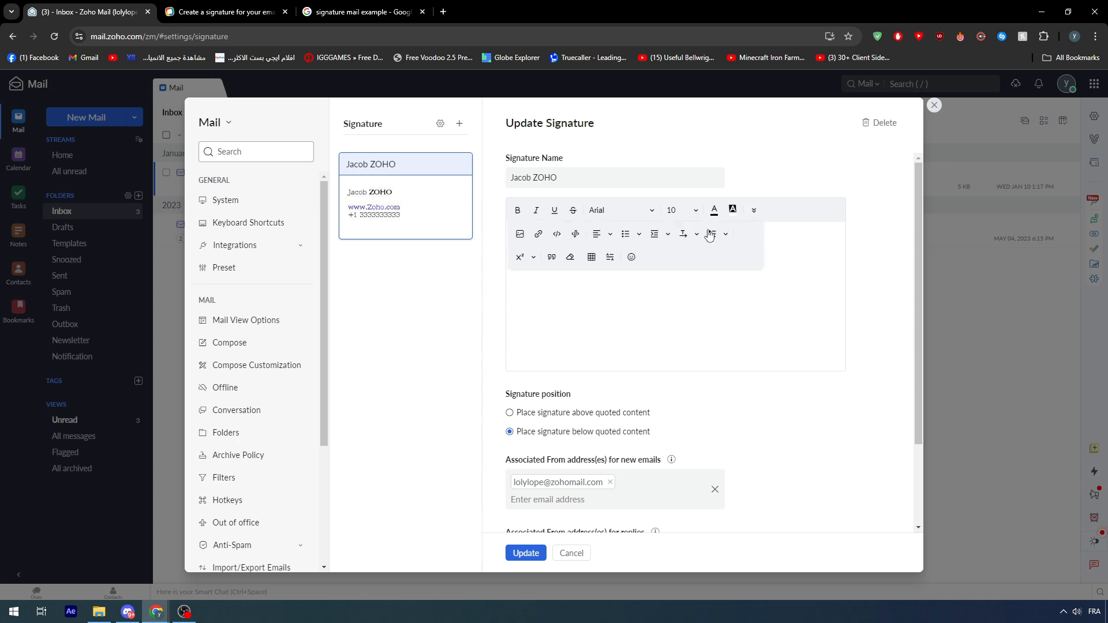
pyautogui.click(520, 235)
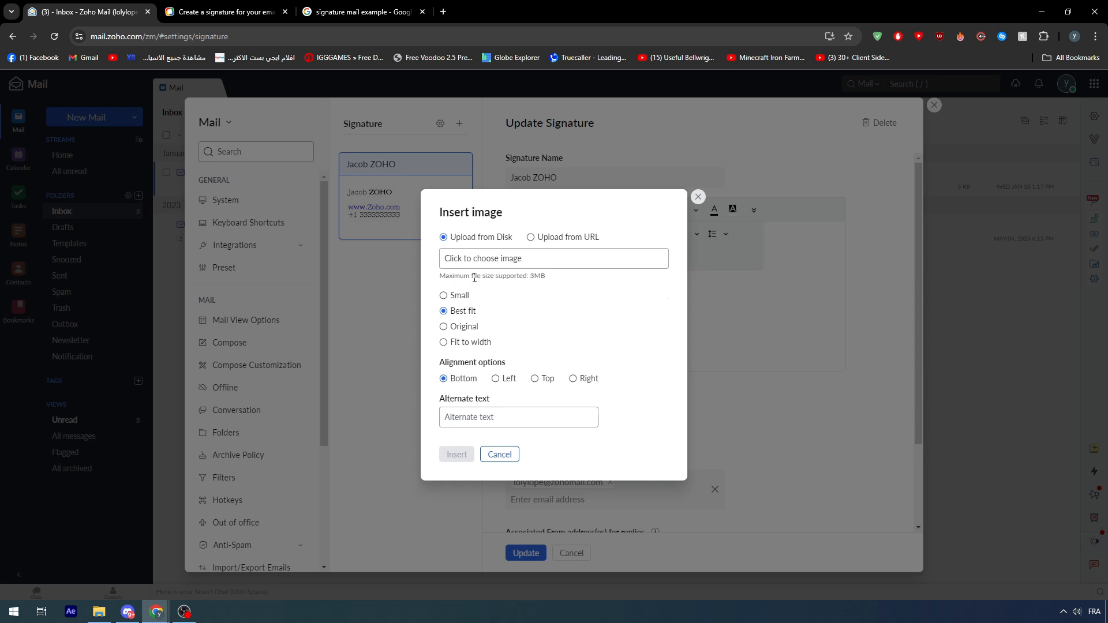
pyautogui.click(461, 299)
pyautogui.click(496, 379)
pyautogui.click(492, 411)
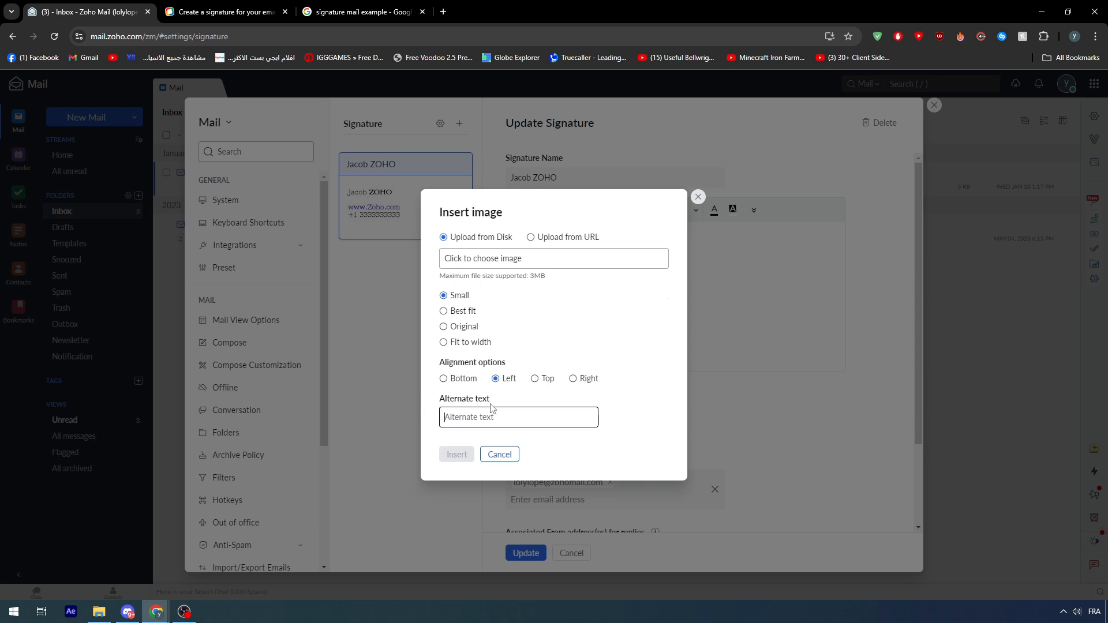
pyautogui.click(638, 439)
pyautogui.click(698, 197)
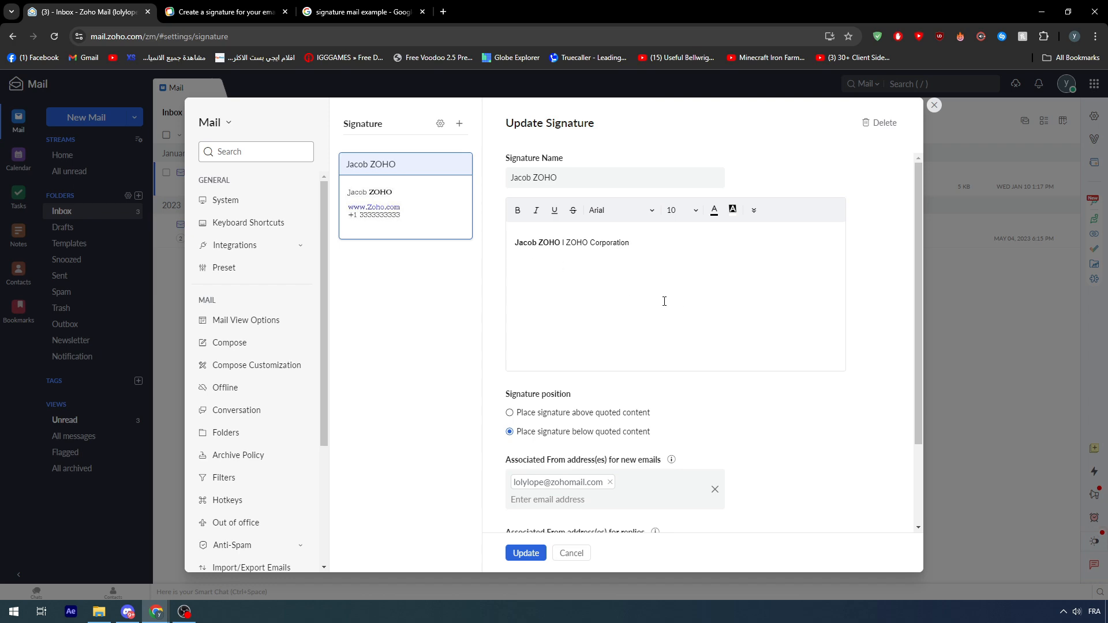
# Step: Switch to the Zoho Mail signature help page and examine its guidance on default signatures, replies, contact cards and hyperlinked images
pyautogui.scroll(-5, 620, 308)
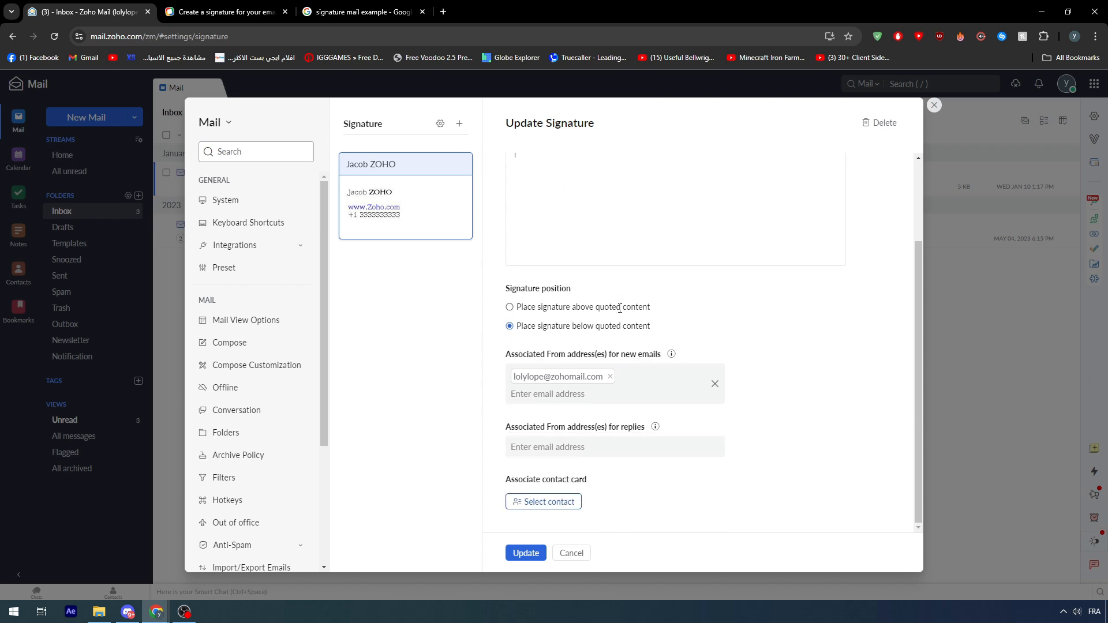
pyautogui.scroll(5, 620, 308)
pyautogui.click(225, 11)
pyautogui.scroll(-20, 532, 374)
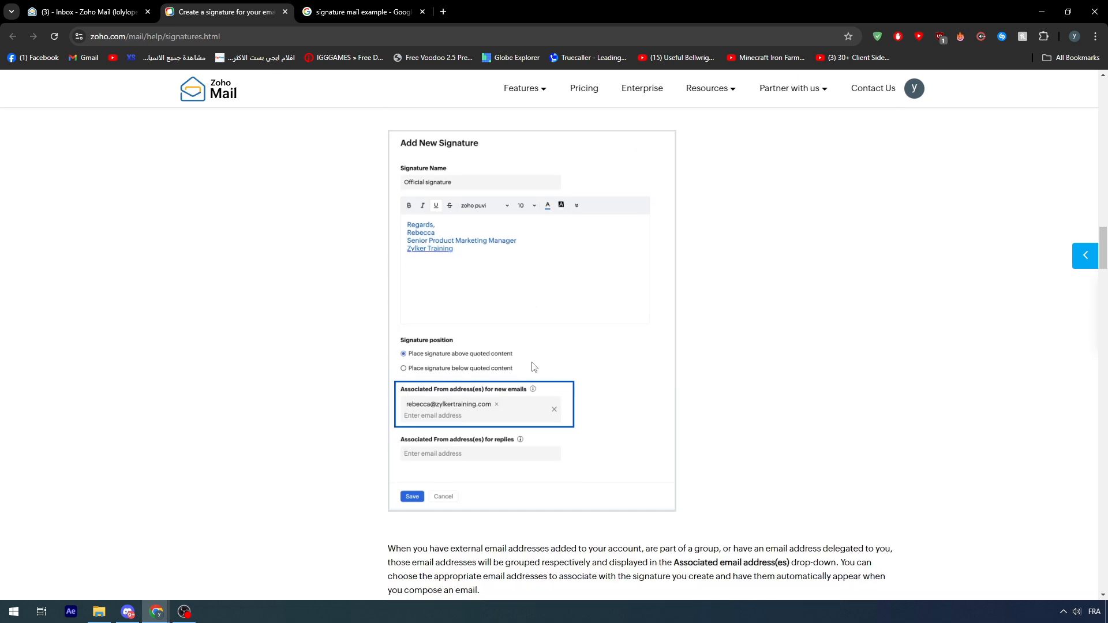
pyautogui.scroll(-12, 541, 370)
pyautogui.scroll(-5, 541, 367)
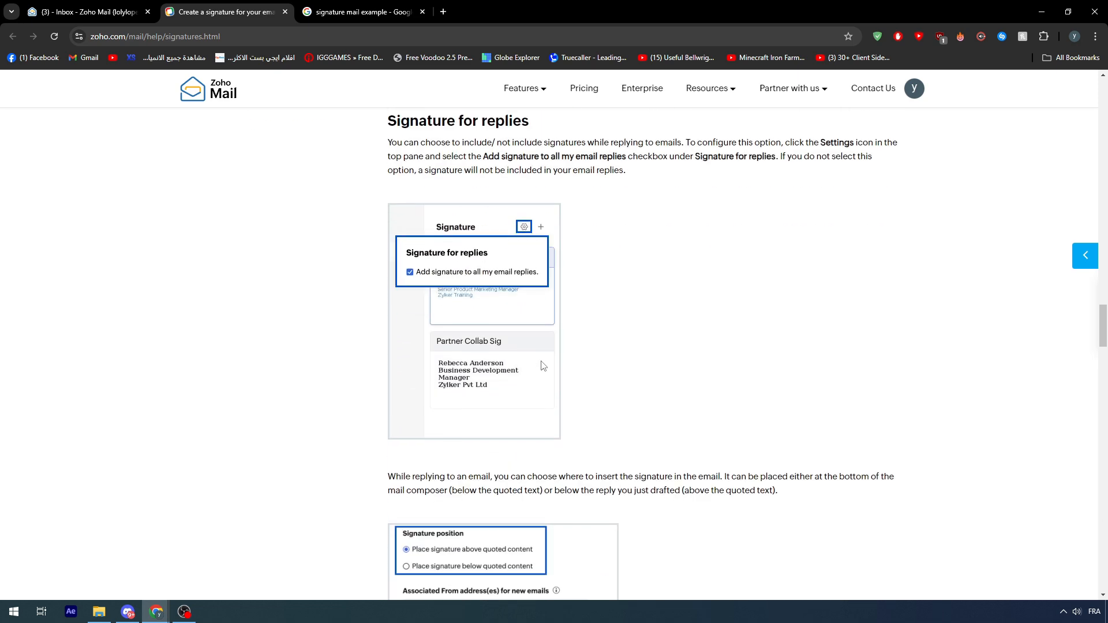
pyautogui.scroll(6, 534, 368)
pyautogui.scroll(-15, 525, 367)
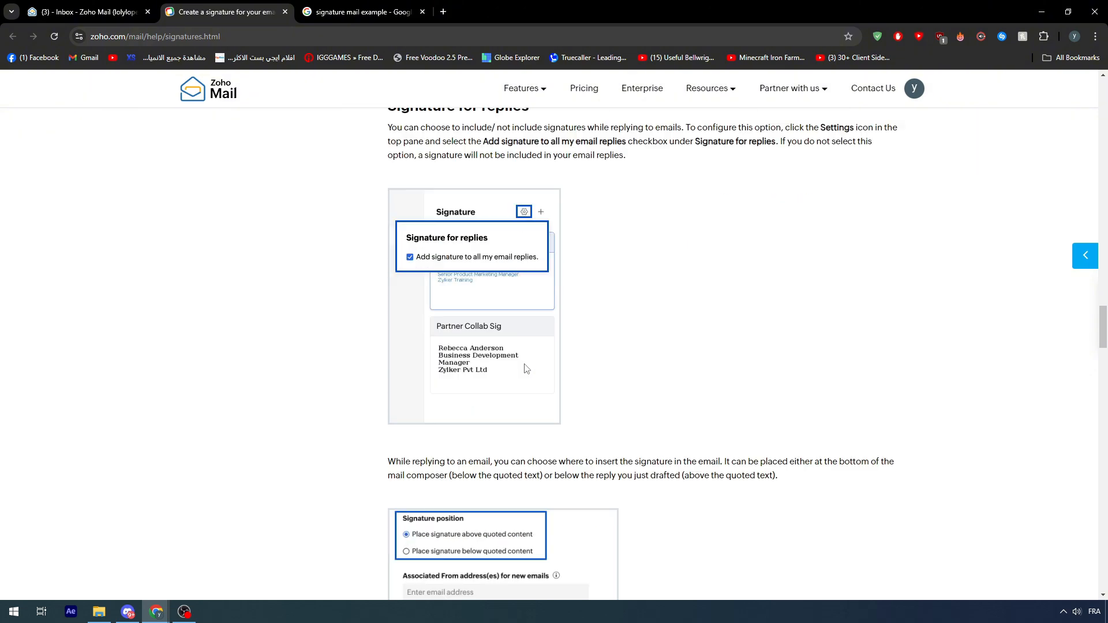
pyautogui.scroll(-15, 525, 367)
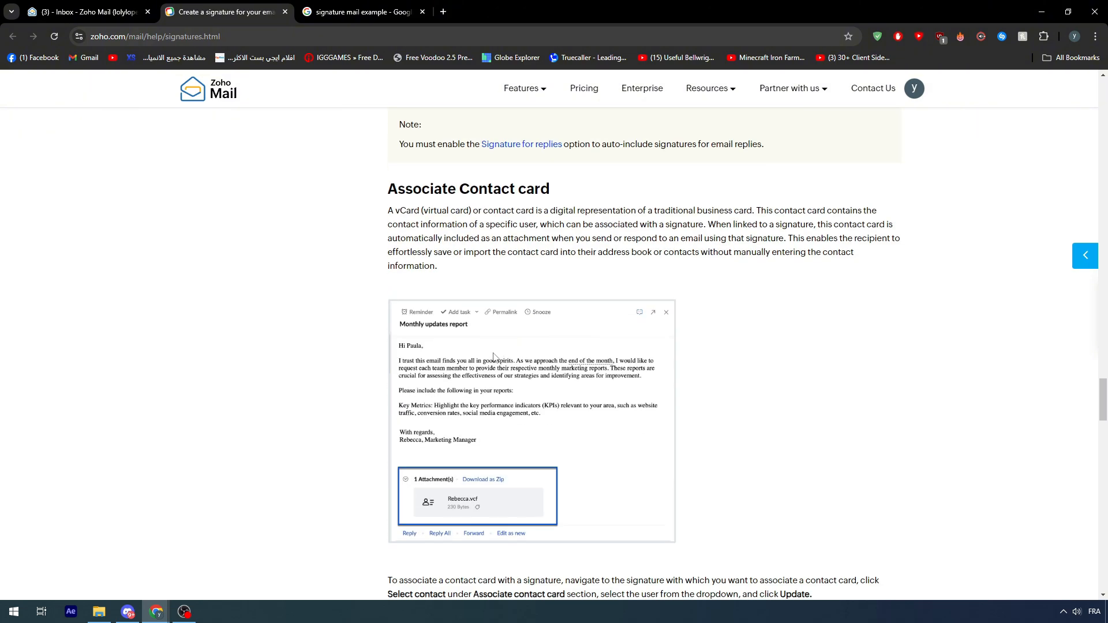
pyautogui.scroll(-2, 534, 364)
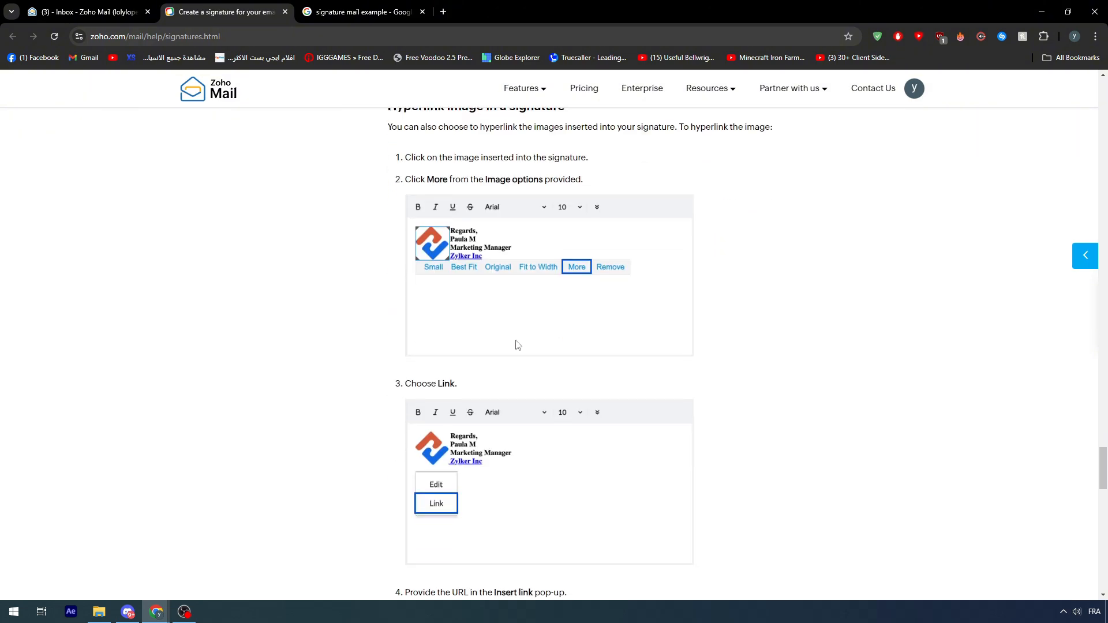
pyautogui.scroll(-11, 494, 325)
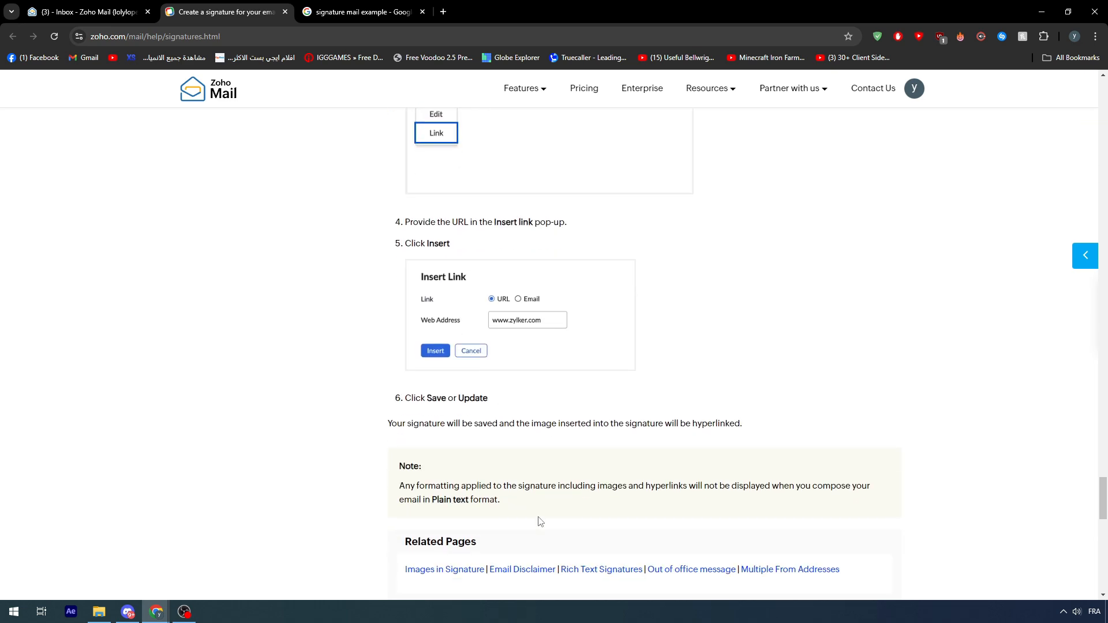
pyautogui.scroll(10, 532, 509)
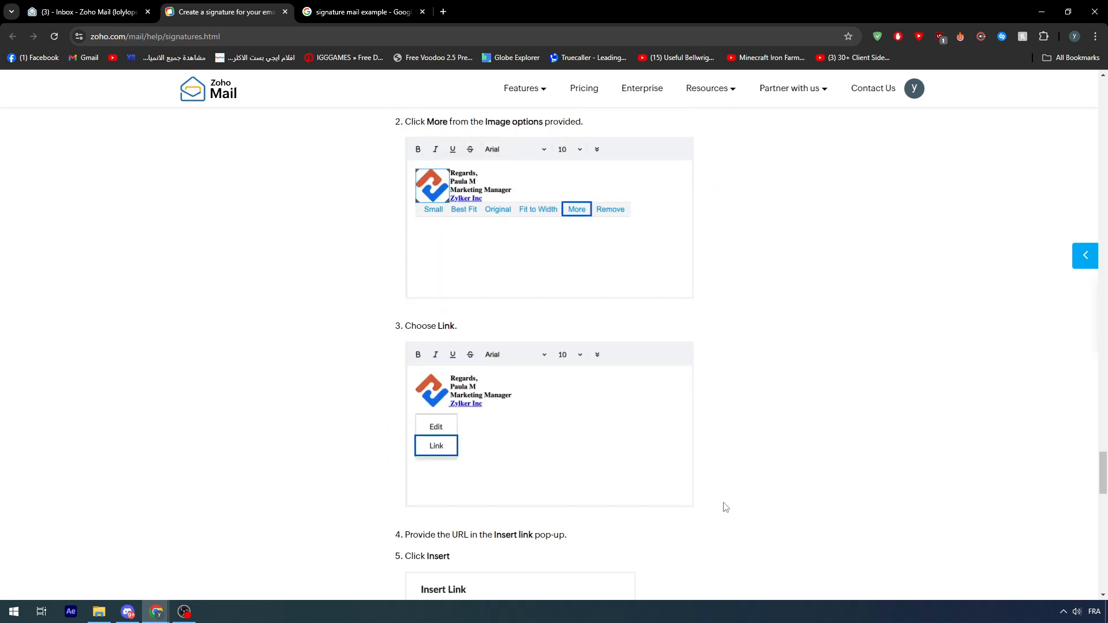
pyautogui.scroll(20, 712, 498)
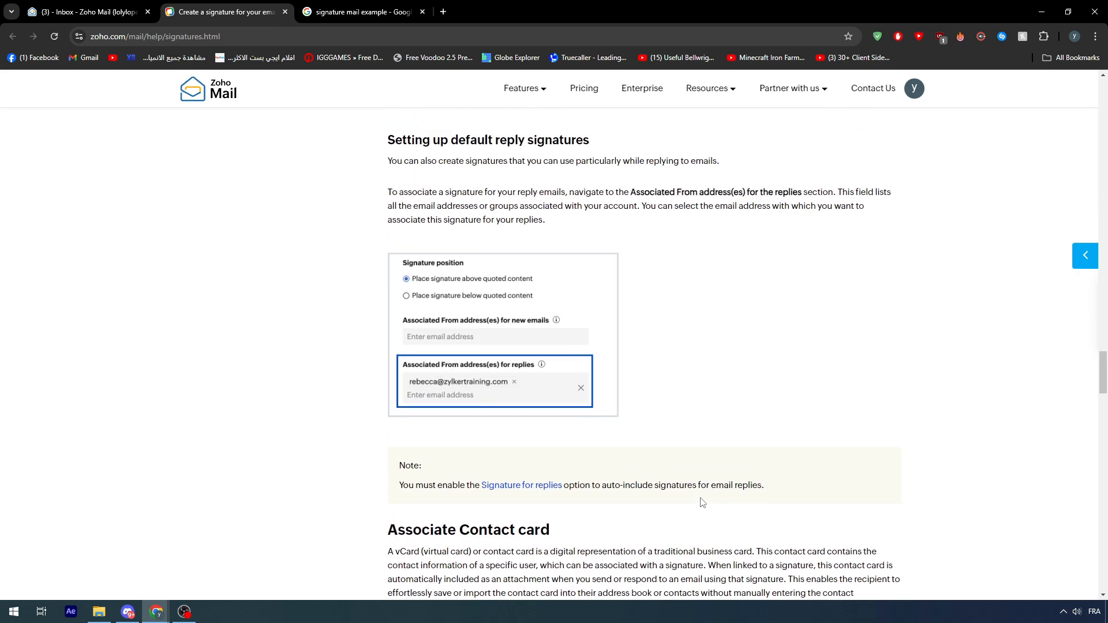
pyautogui.scroll(15, 606, 478)
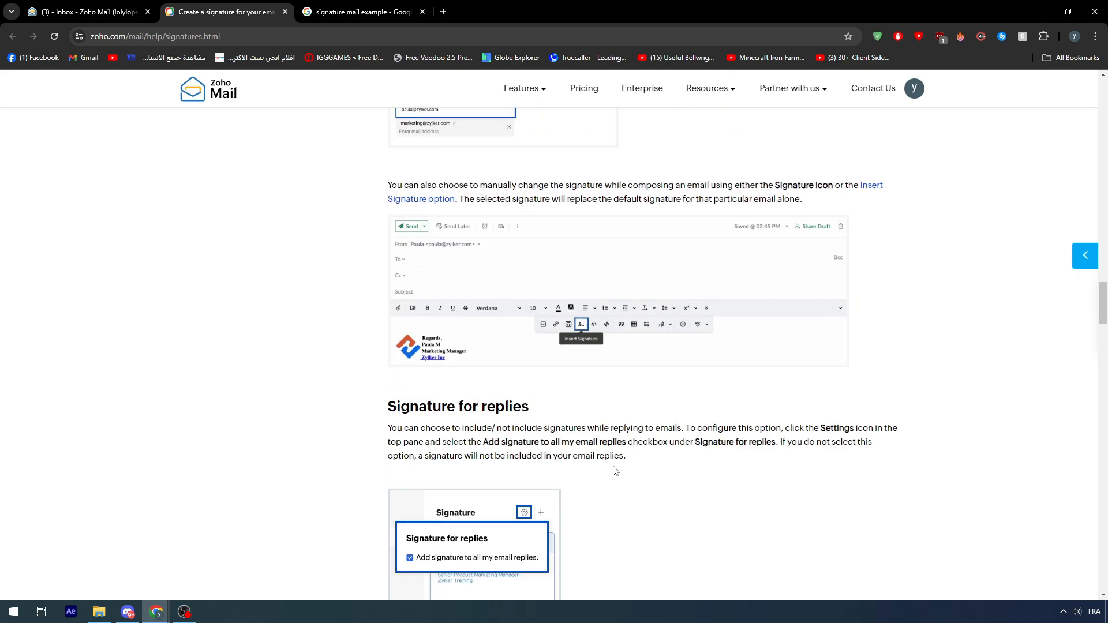
pyautogui.scroll(15, 599, 432)
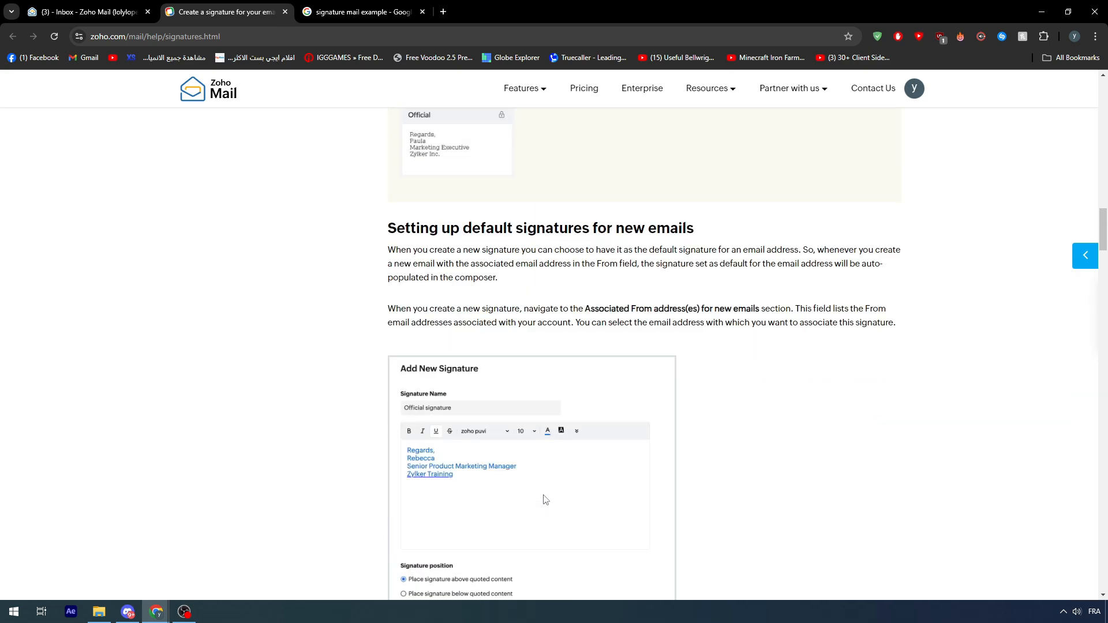
pyautogui.scroll(15, 570, 523)
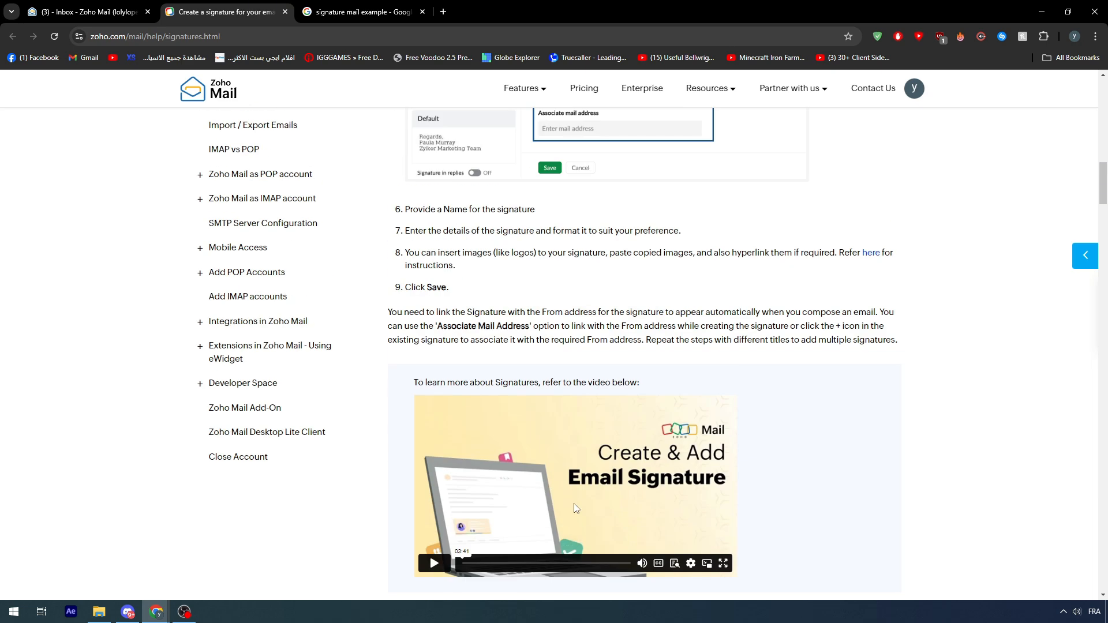
pyautogui.scroll(4, 547, 463)
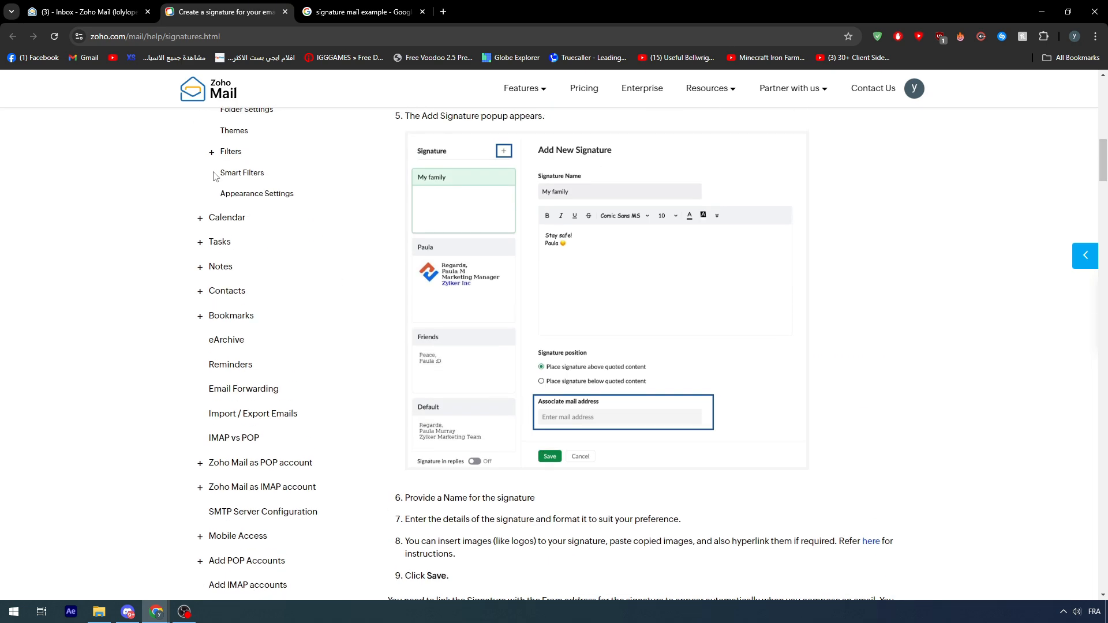